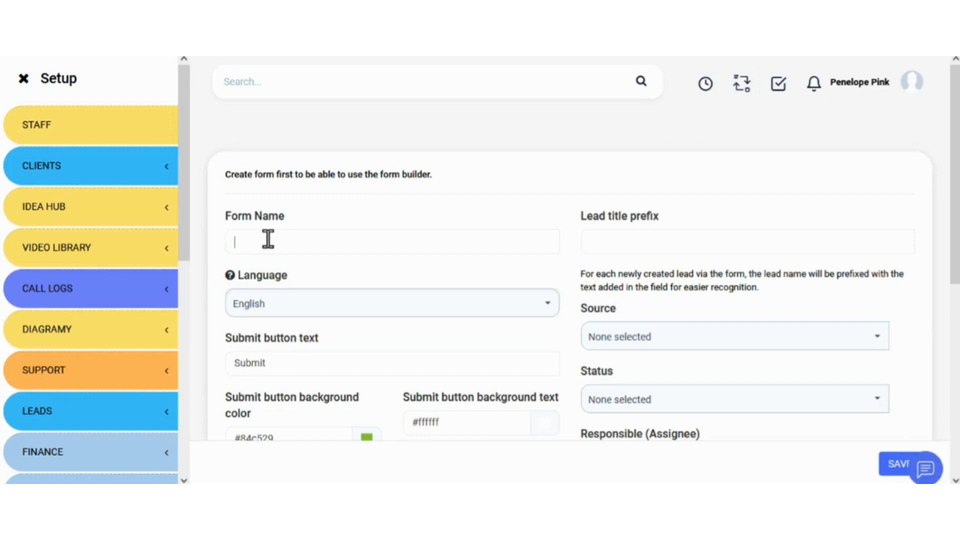
# - Name the form 'Special Event', keep English, and set the submit button text to 'Save Your Spot'
pyautogui.write('Special Event')
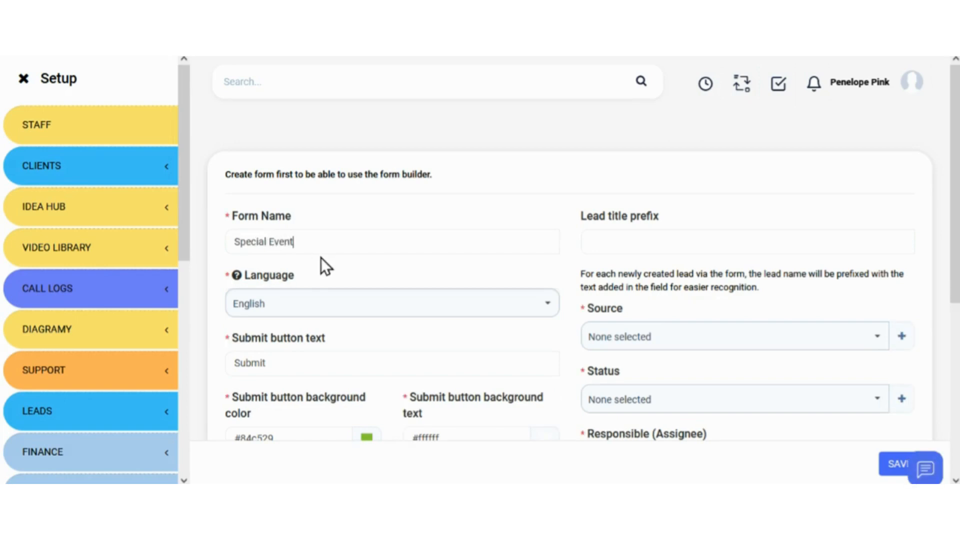
pyautogui.scroll(-1, 321, 258)
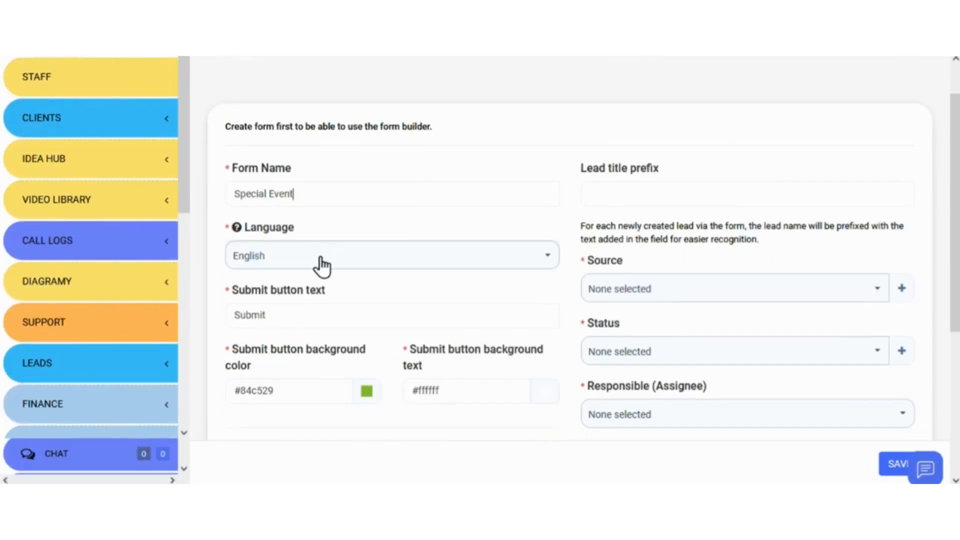
pyautogui.click(321, 258)
pyautogui.click(296, 390)
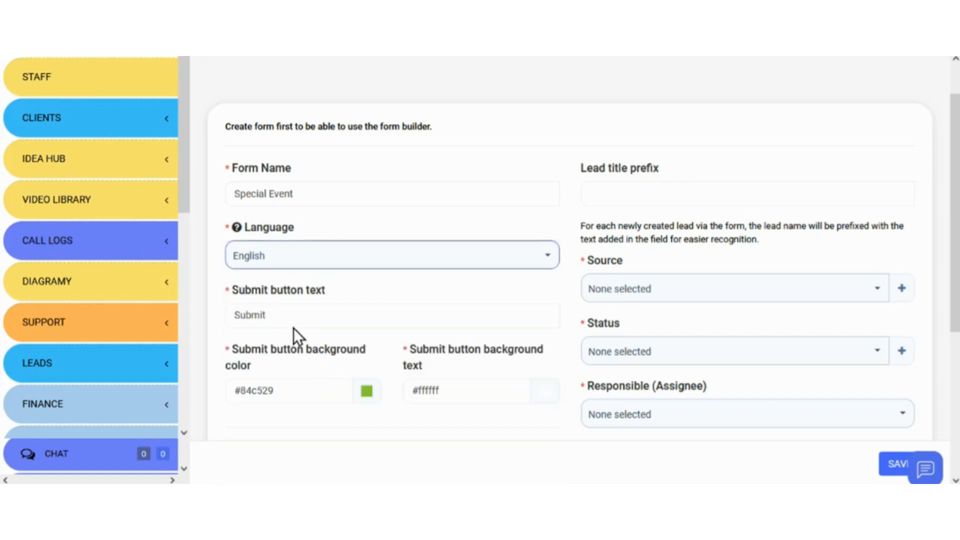
pyautogui.click(228, 289)
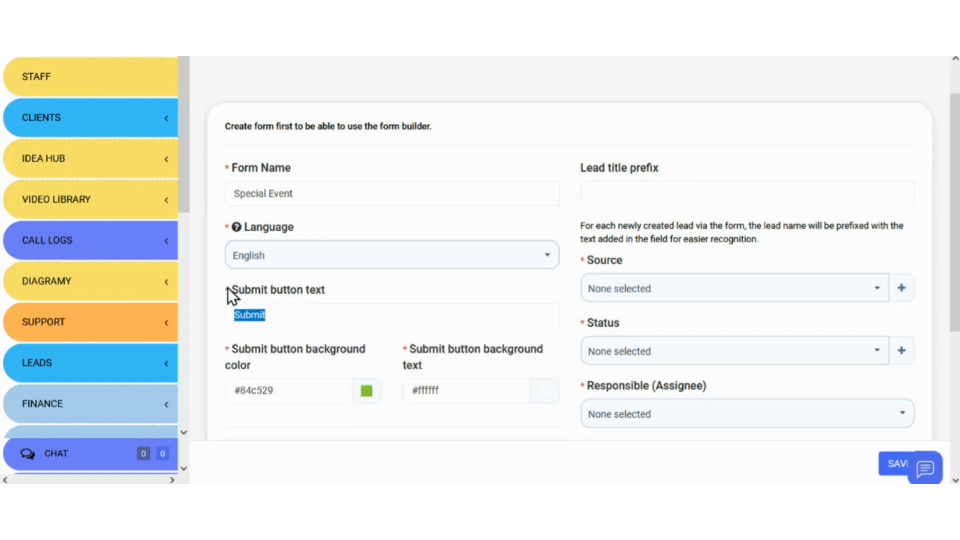
pyautogui.write('Save Your Spot')
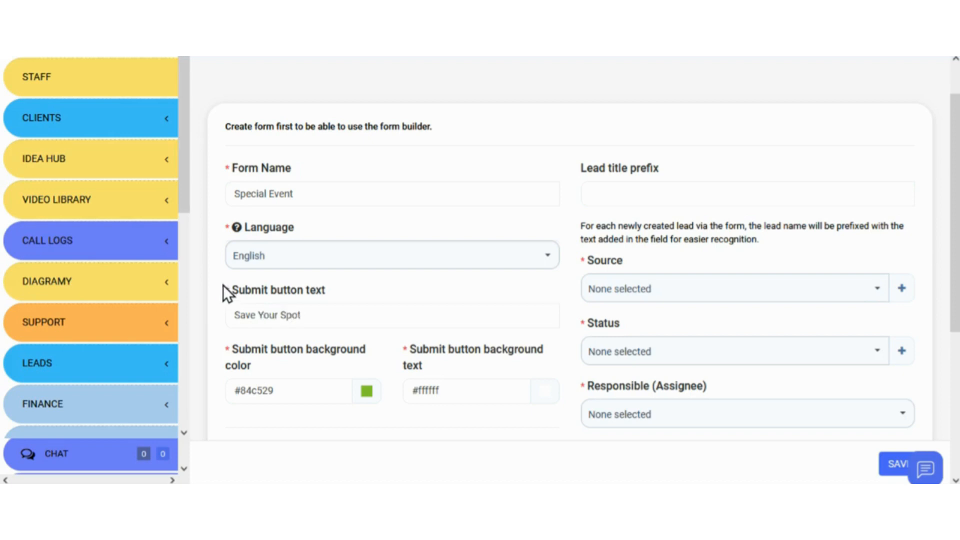
pyautogui.scroll(-3, 217, 315)
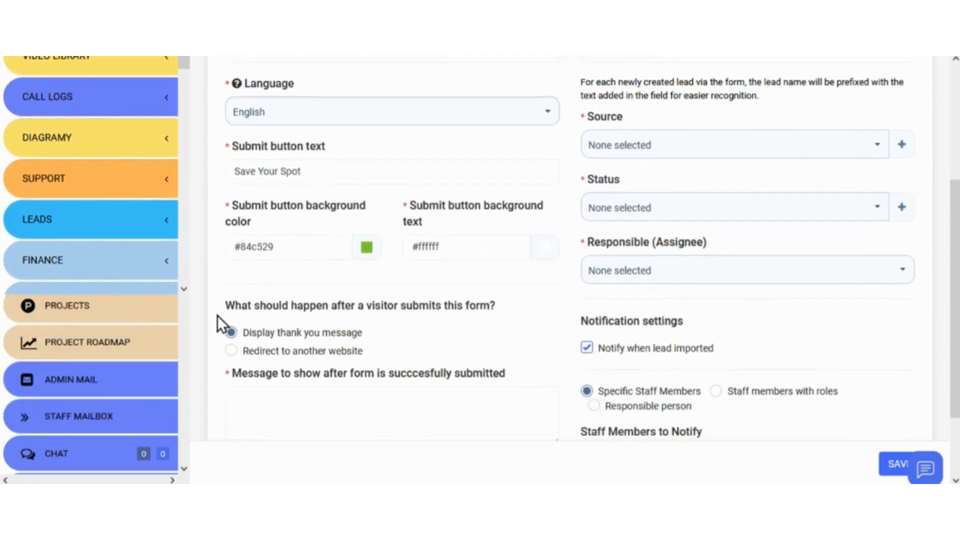
# - Set the submit button background to #85da0e and the button text colour to #0e0e0e
pyautogui.click(371, 252)
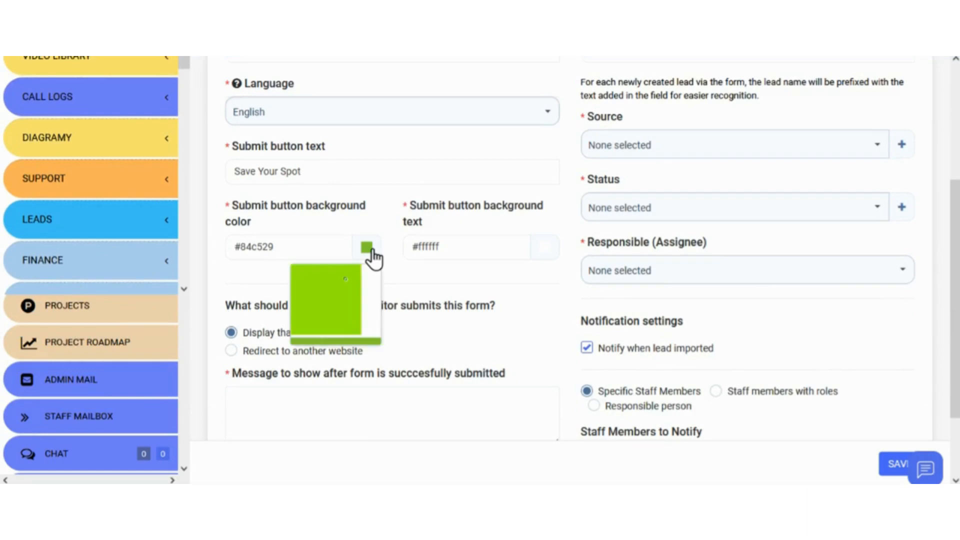
pyautogui.moveTo(352, 277)
pyautogui.mouseDown()
pyautogui.moveTo(354, 299)
pyautogui.moveTo(359, 274)
pyautogui.mouseUp()
pyautogui.click(542, 253)
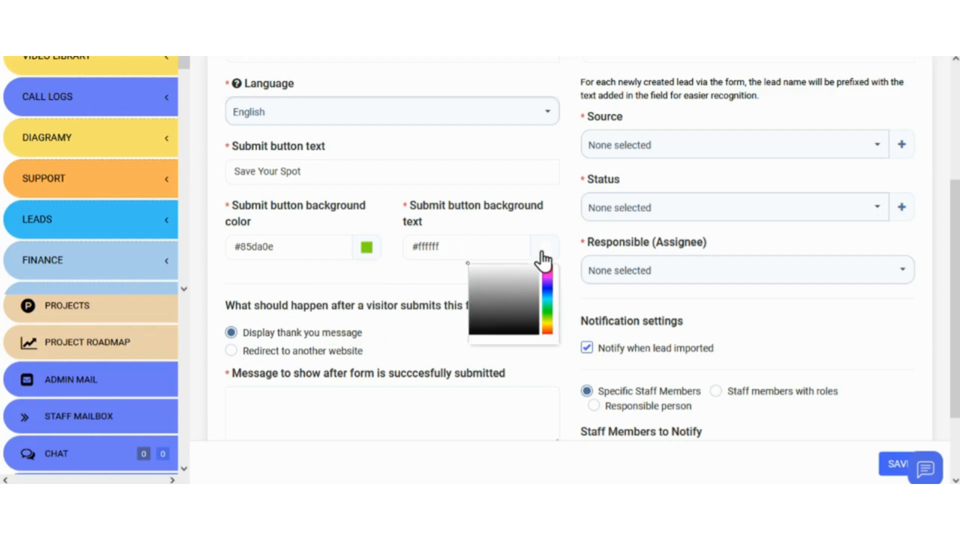
pyautogui.moveTo(477, 312); pyautogui.dragTo(467, 330)
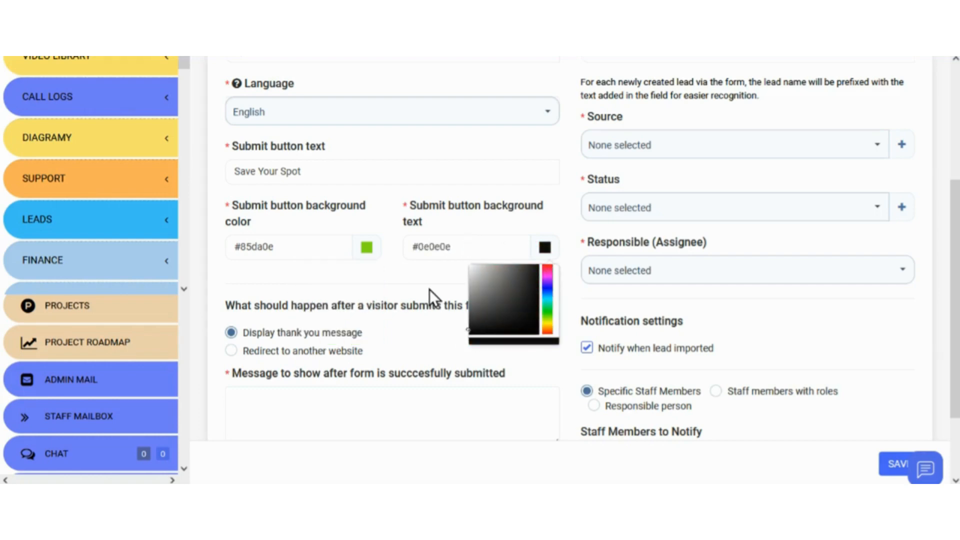
pyautogui.click(415, 272)
pyautogui.scroll(-2, 415, 272)
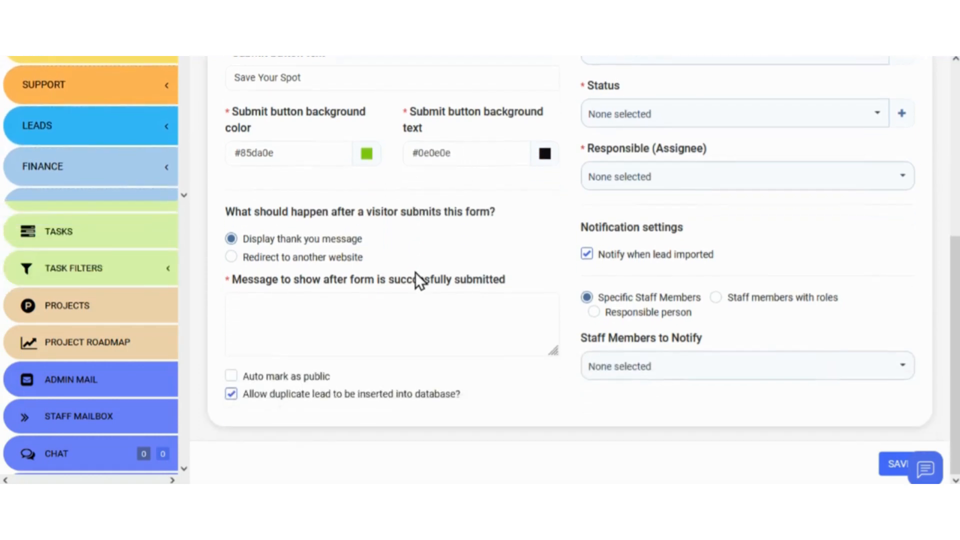
pyautogui.click(231, 256)
pyautogui.click(246, 318)
pyautogui.write('h')
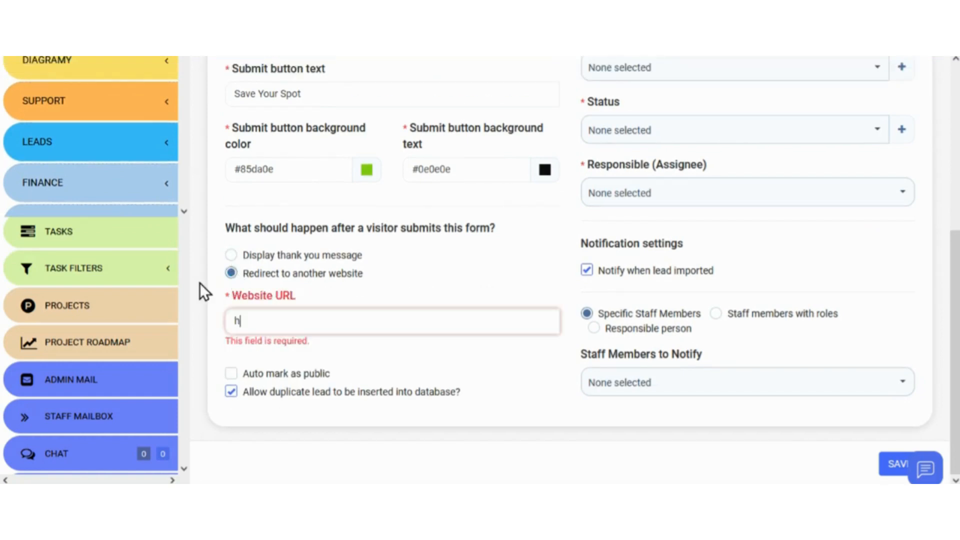
pyautogui.write('ttps:')
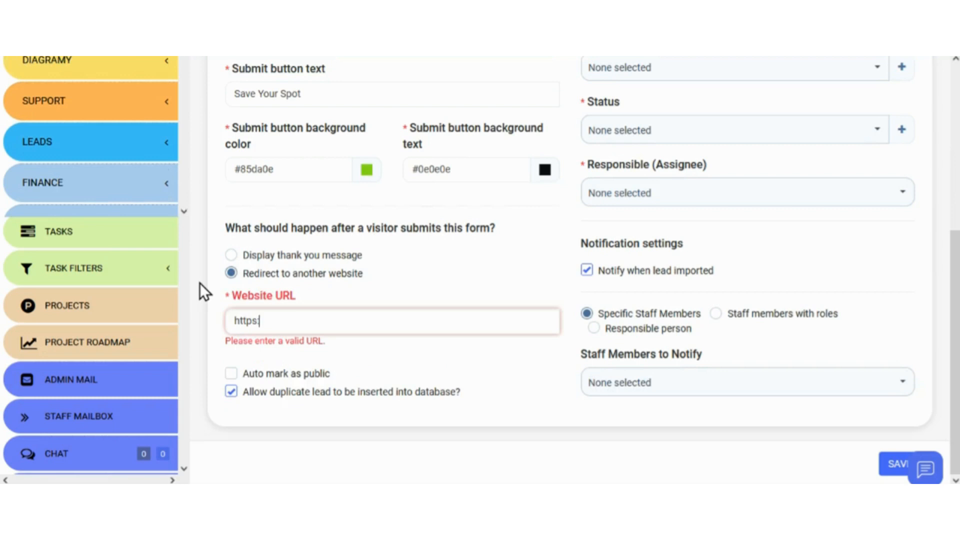
pyautogui.write('//www.pinkpeninc.com')
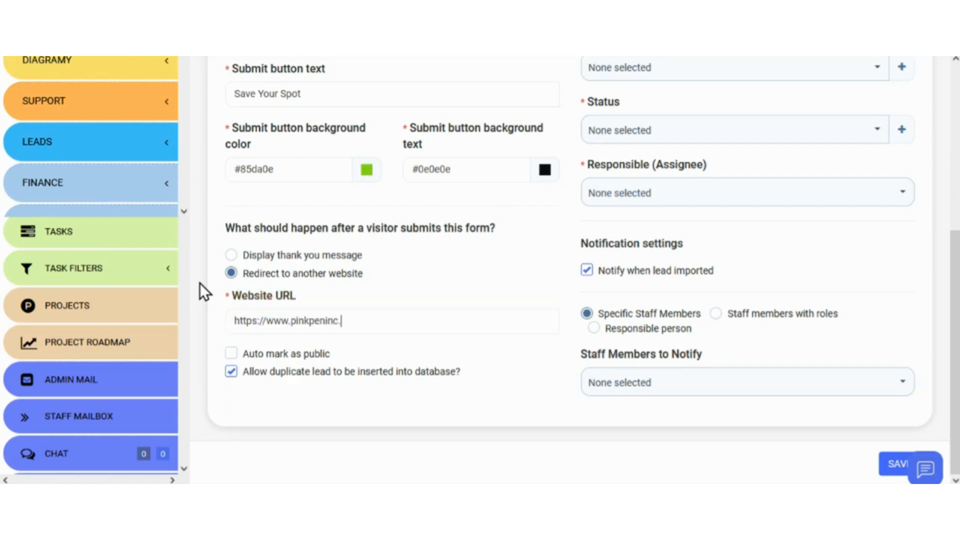
# - Switch to the thank-you message 'We look forward to meeting with you.' and disallow duplicate leads
pyautogui.click(231, 255)
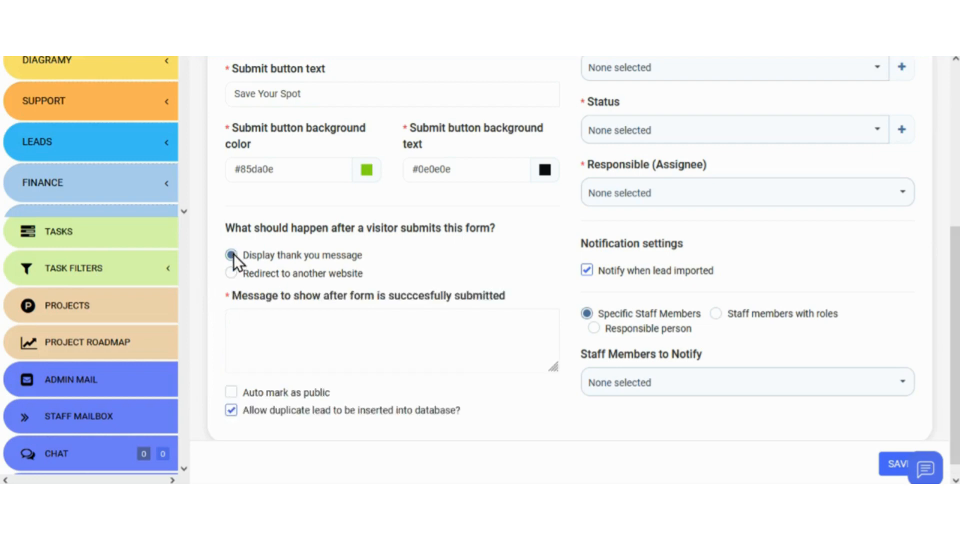
pyautogui.click(241, 320)
pyautogui.write('We look forward to meeting with you.')
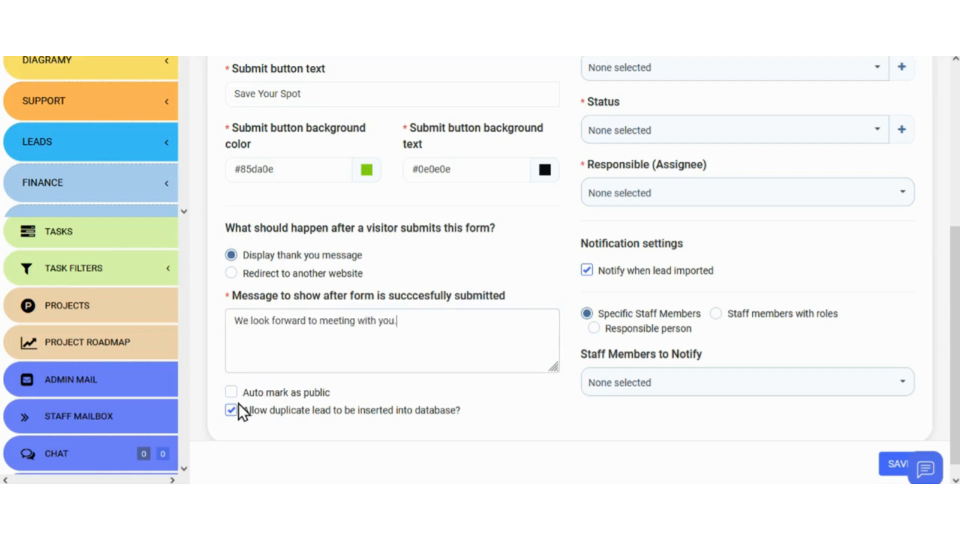
pyautogui.scroll(-1, 235, 407)
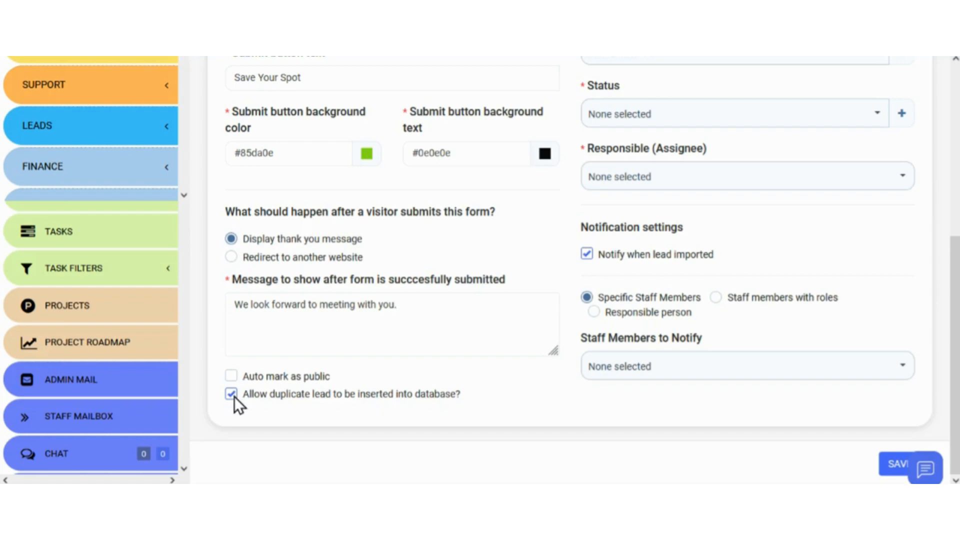
pyautogui.click(233, 396)
# - Check duplicates on Email Address plus Phone, keeping duplicate lead data created as tasks
pyautogui.scroll(-3, 232, 396)
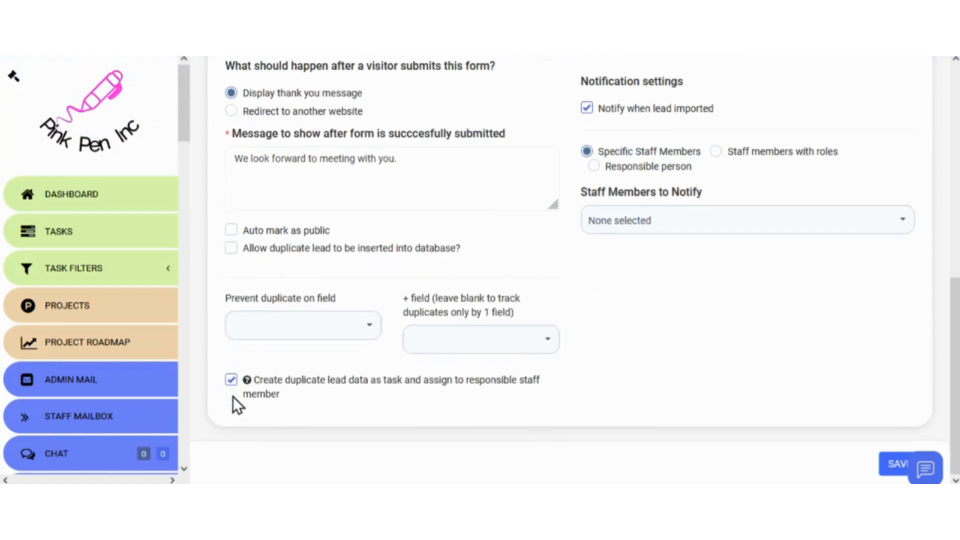
pyautogui.click(370, 329)
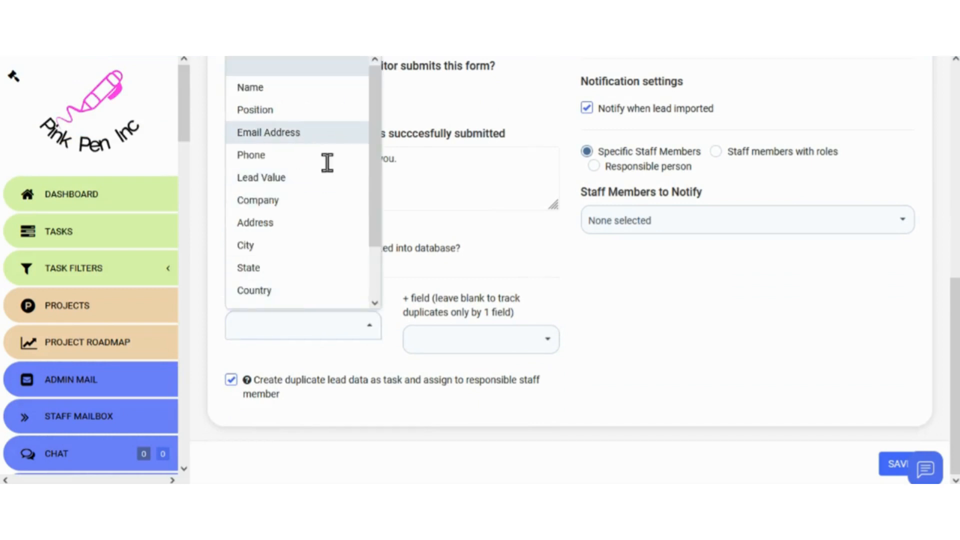
pyautogui.click(300, 132)
pyautogui.click(508, 355)
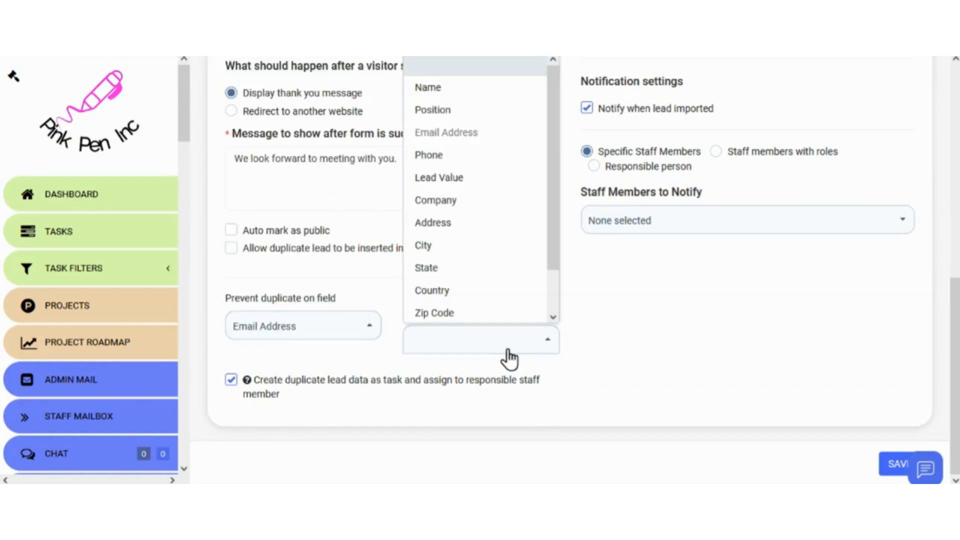
pyautogui.click(462, 156)
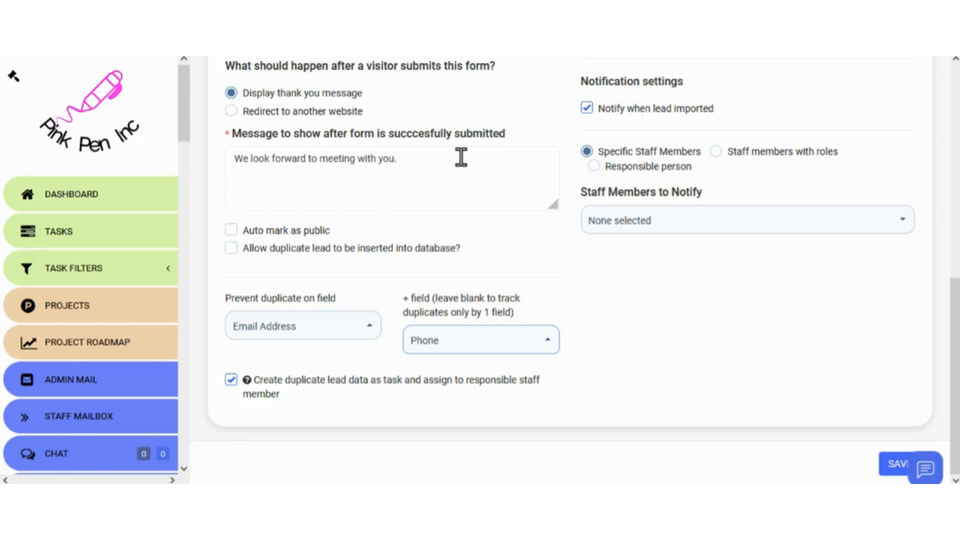
pyautogui.click(231, 380)
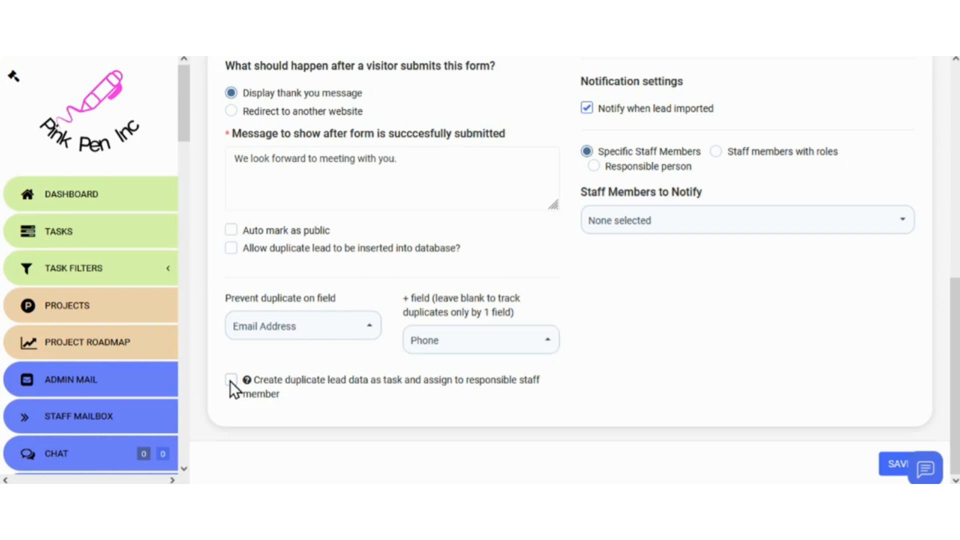
pyautogui.click(231, 380)
pyautogui.moveTo(247, 381)
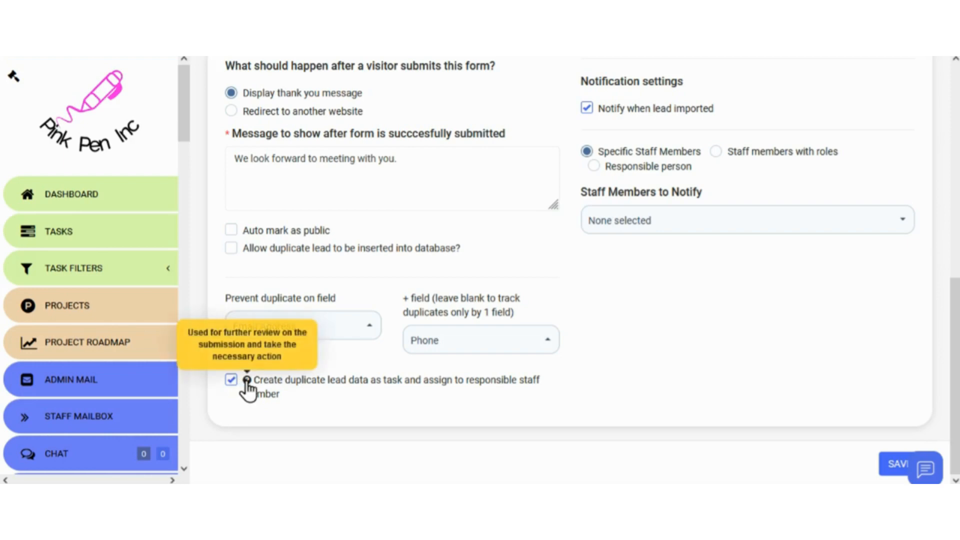
pyautogui.scroll(10, 594, 333)
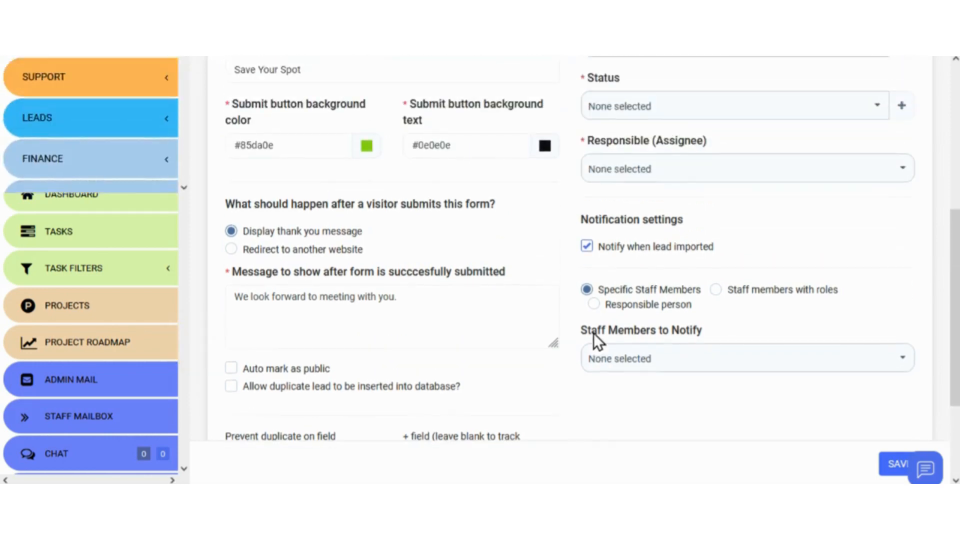
# - Set the lead source to Special Event Posting, without adding a new source
pyautogui.click(631, 239)
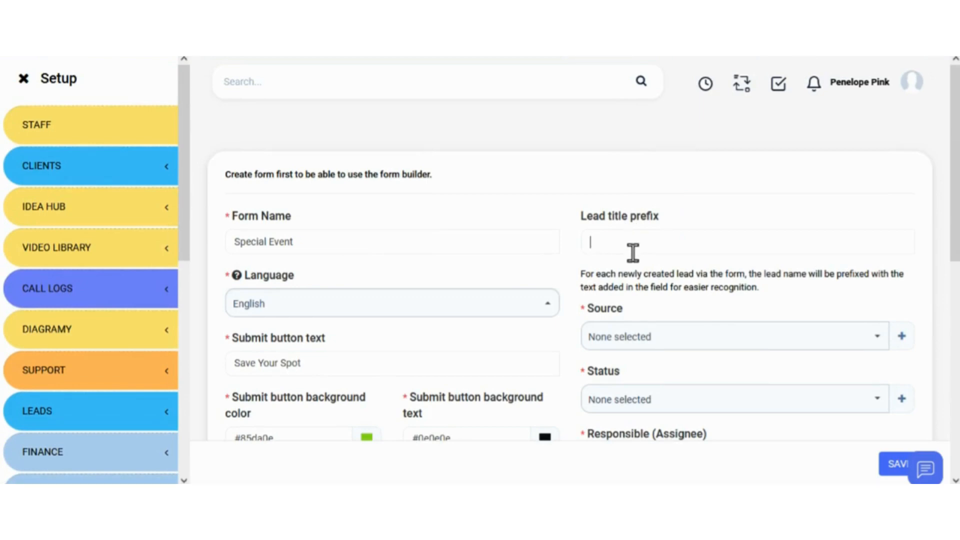
pyautogui.click(621, 344)
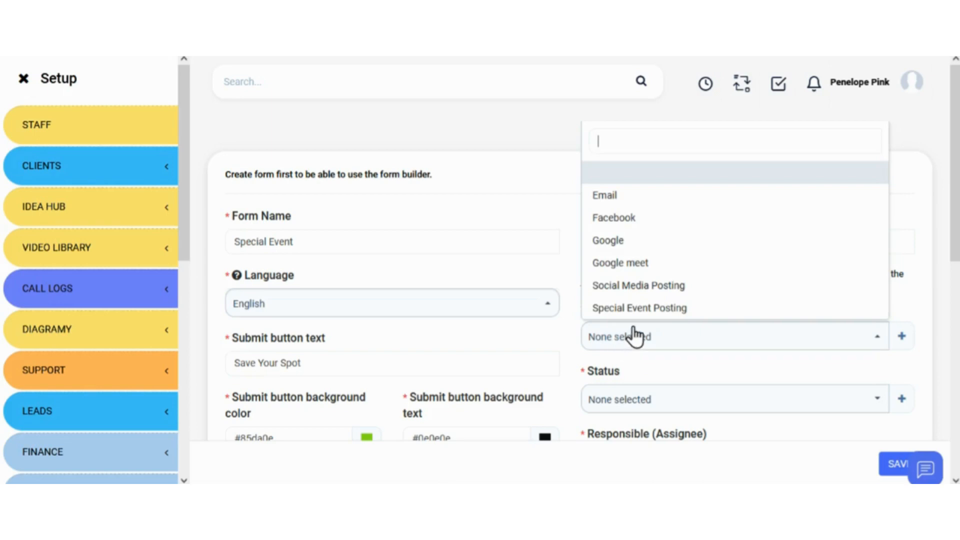
pyautogui.click(644, 308)
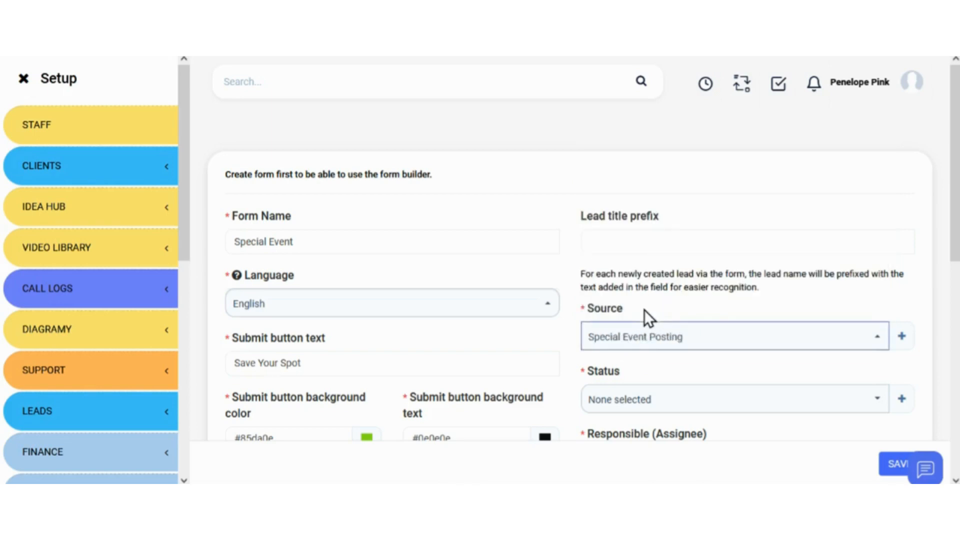
pyautogui.click(902, 338)
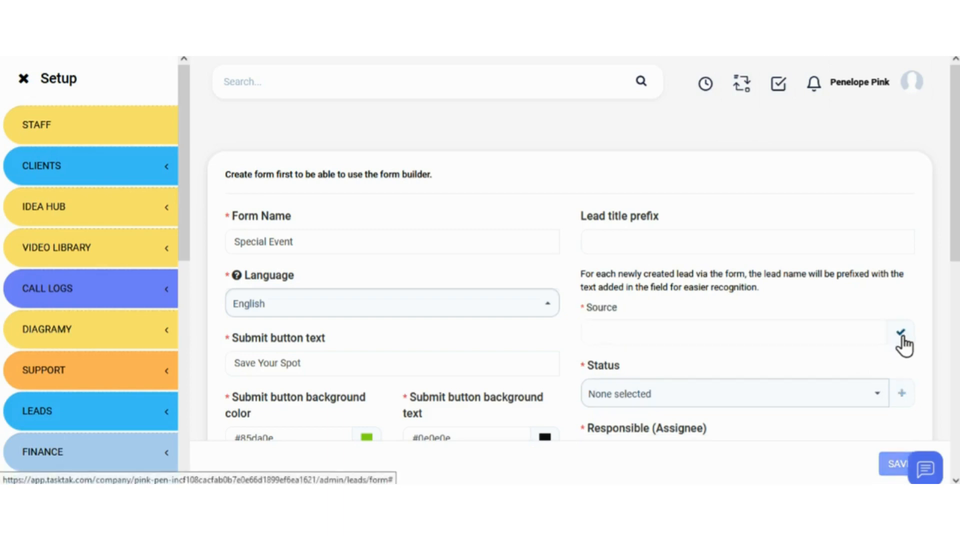
pyautogui.click(901, 334)
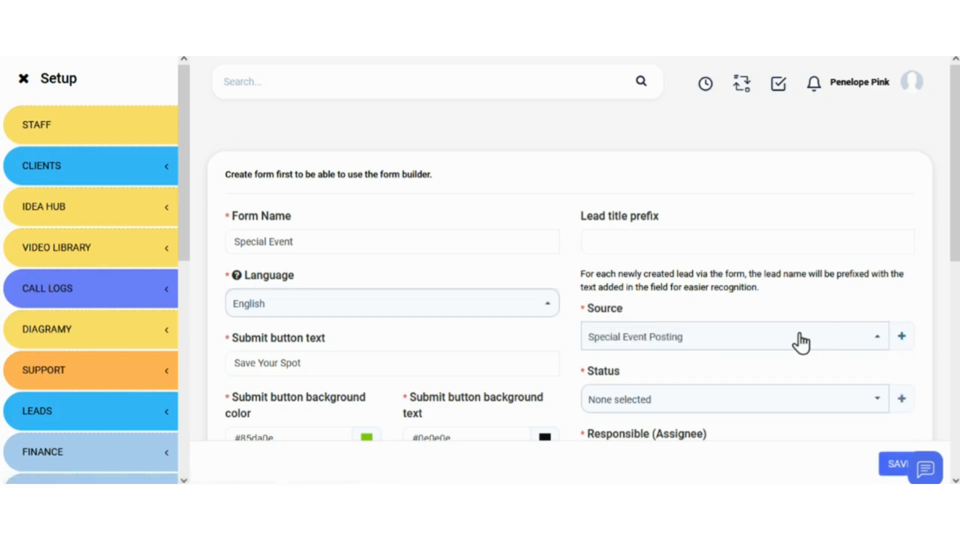
# - Set the lead status to New
pyautogui.scroll(-2, 800, 344)
pyautogui.scroll(-1, 799, 344)
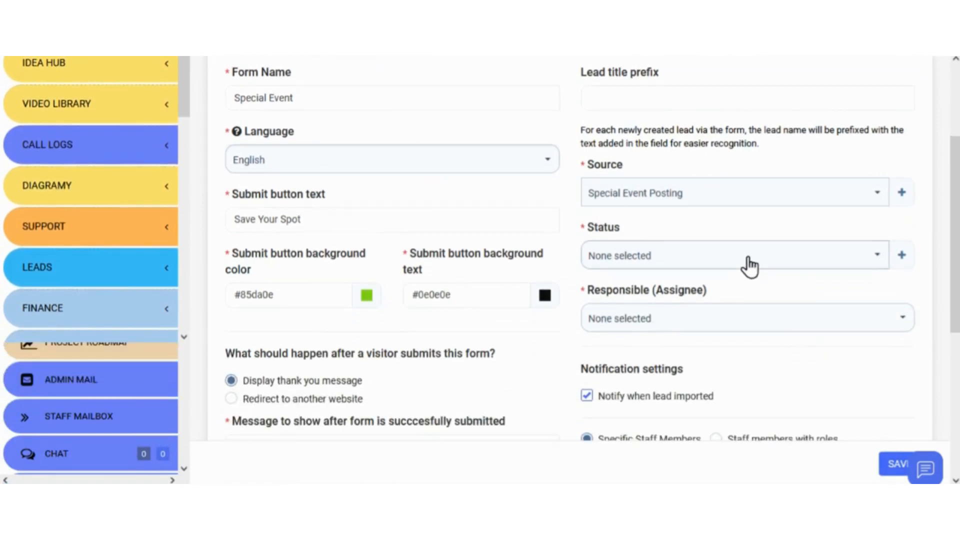
pyautogui.click(748, 265)
pyautogui.scroll(-1, 718, 294)
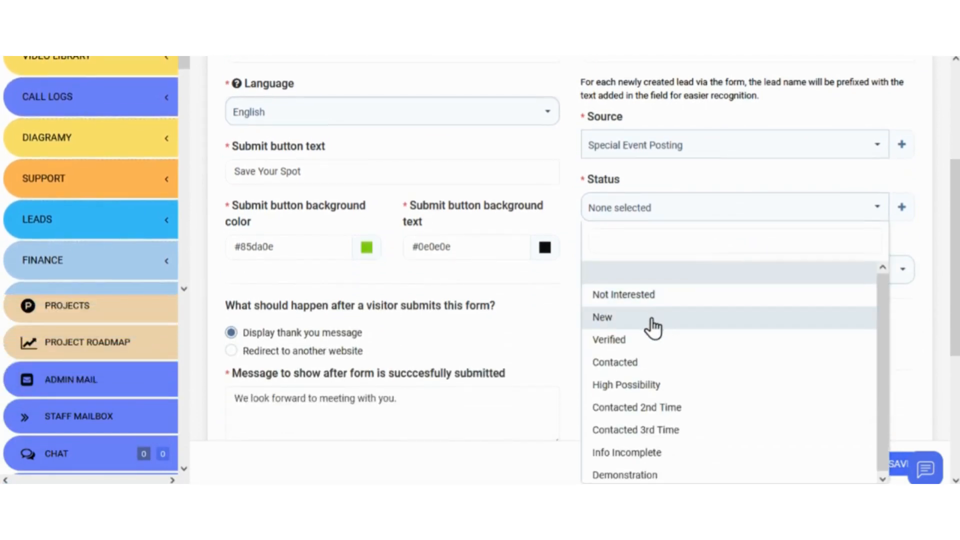
pyautogui.click(652, 324)
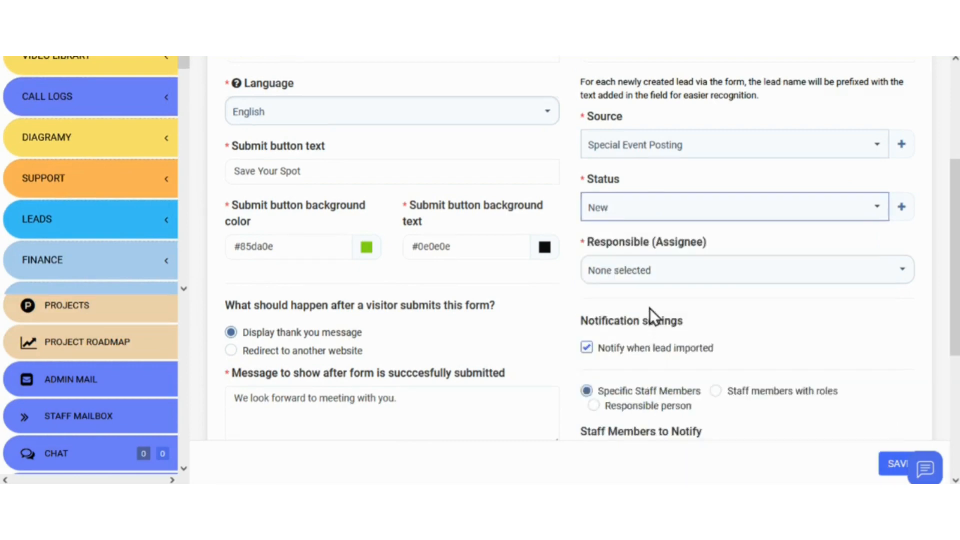
pyautogui.click(643, 272)
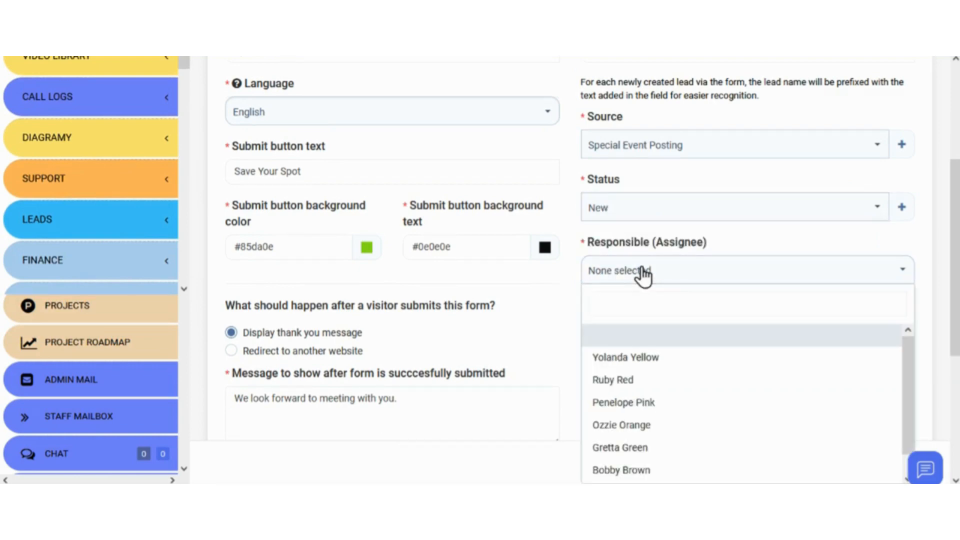
# - Assign leads to the first staff member and keep import notifications on, selecting three staff
pyautogui.click(652, 357)
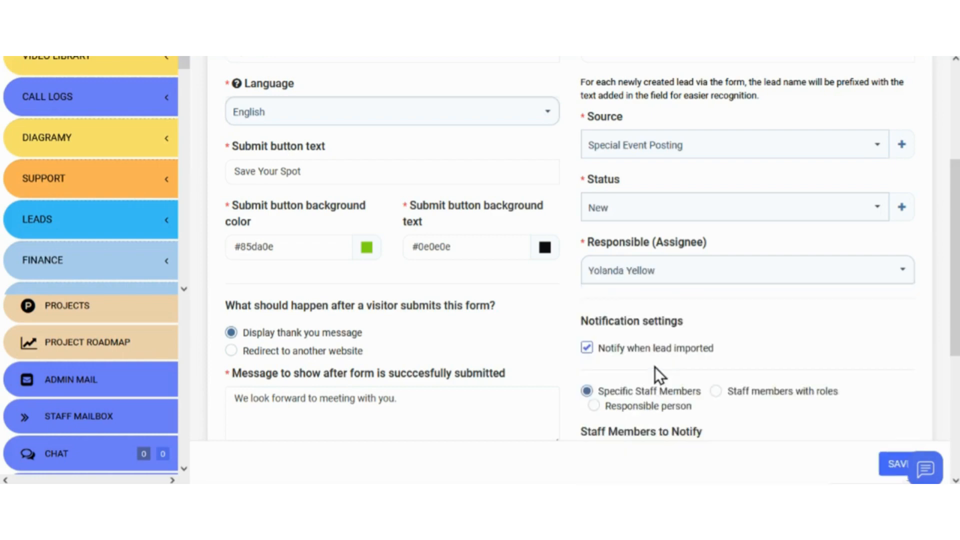
pyautogui.scroll(-3, 655, 359)
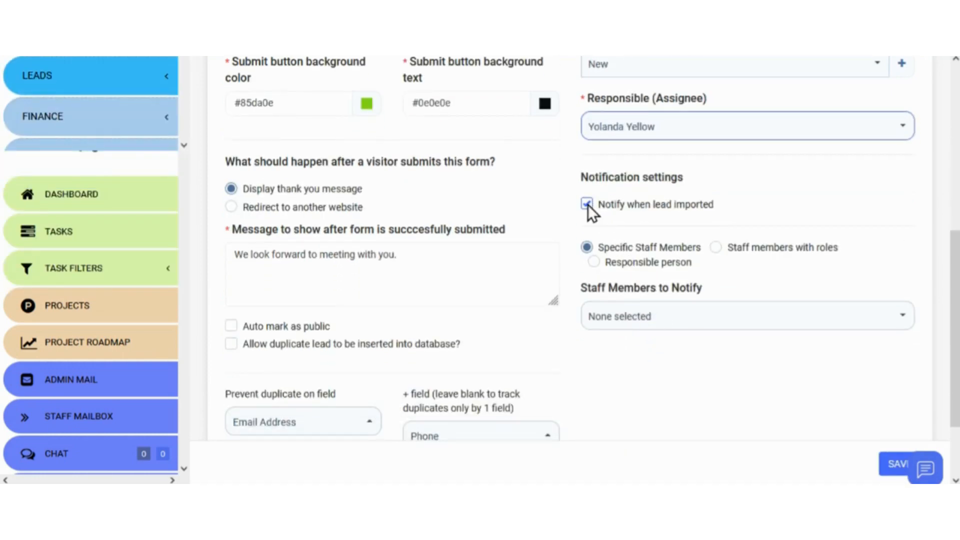
pyautogui.click(587, 205)
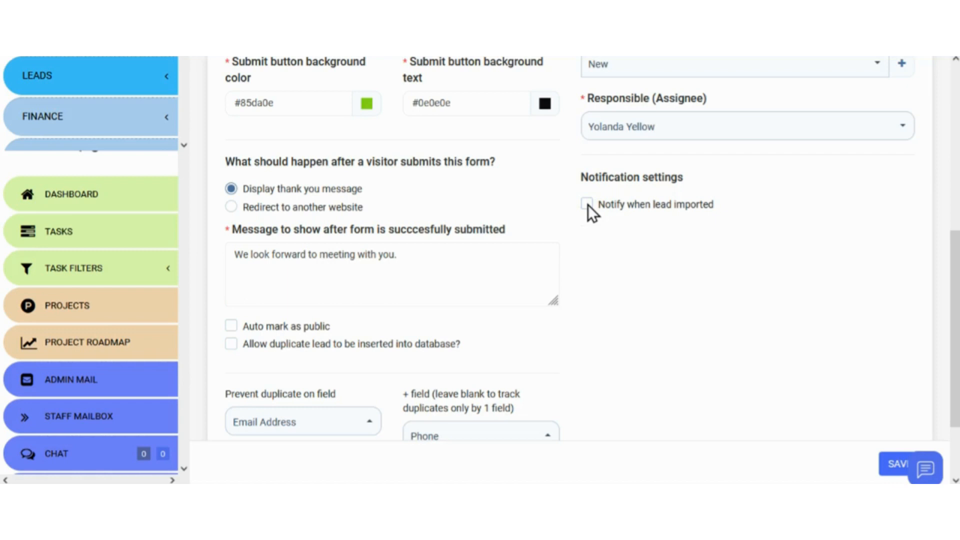
pyautogui.click(587, 204)
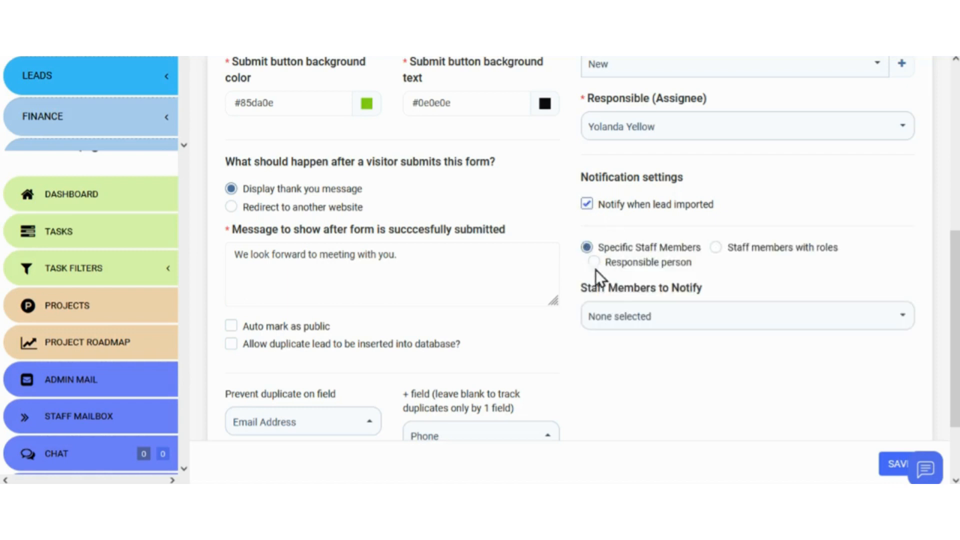
pyautogui.click(629, 322)
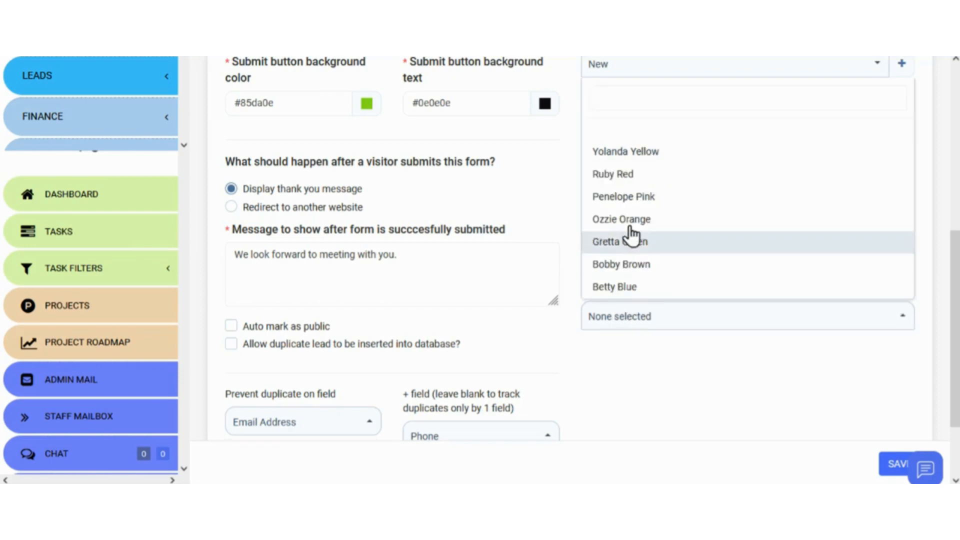
pyautogui.click(628, 159)
pyautogui.click(628, 175)
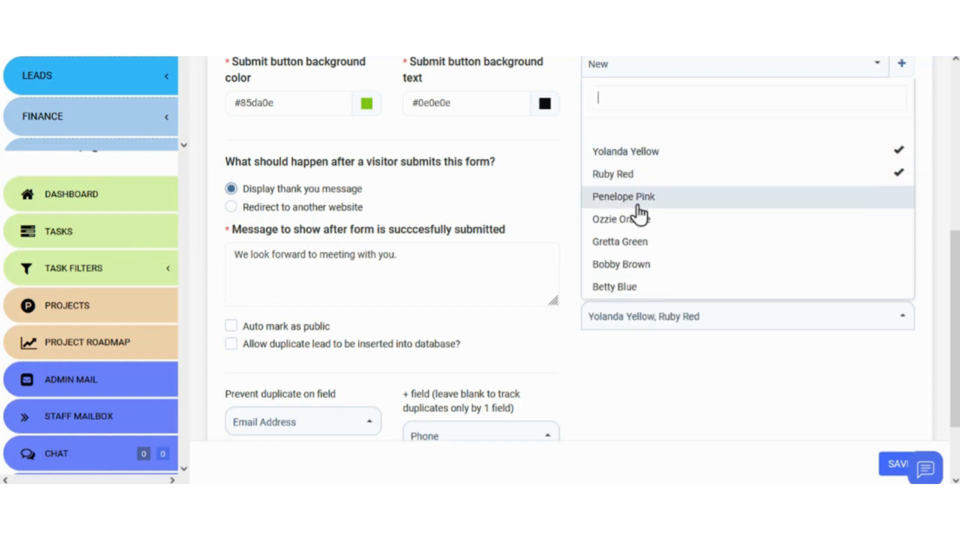
pyautogui.click(642, 221)
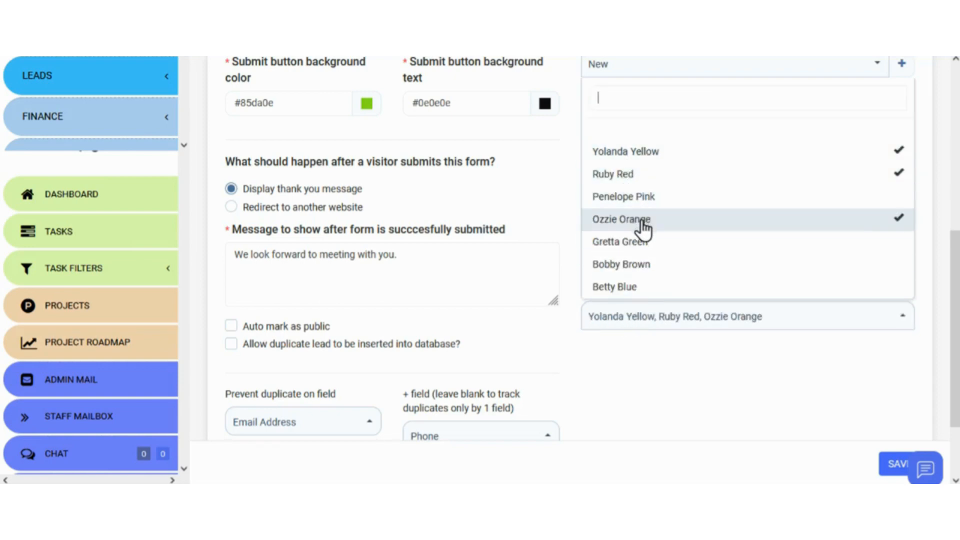
pyautogui.click(657, 317)
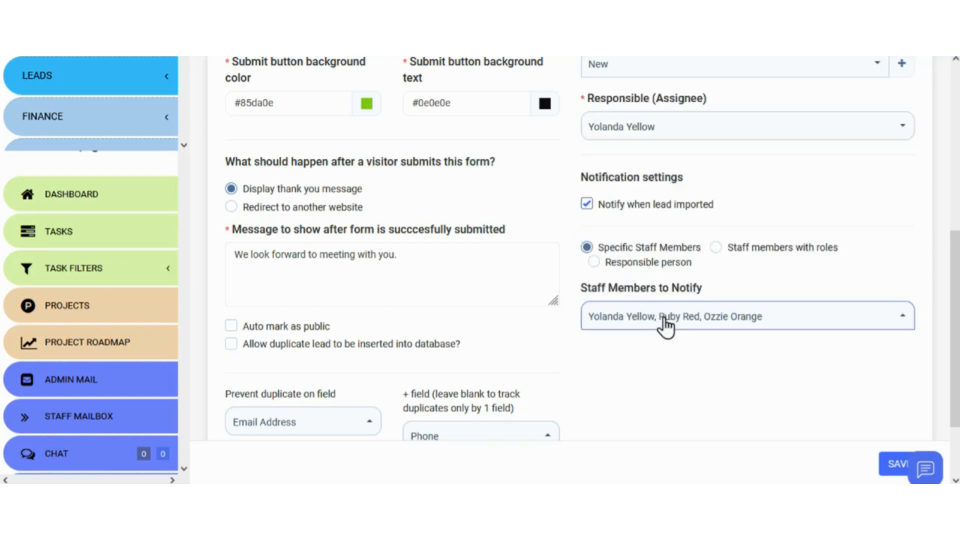
# - Send import notifications only to the lead's responsible person, then save the form
pyautogui.click(716, 247)
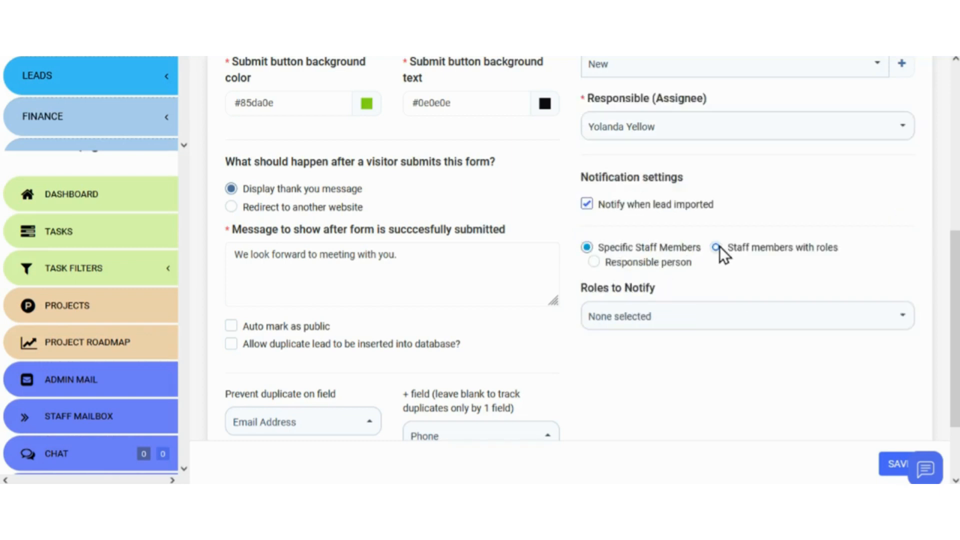
pyautogui.click(718, 316)
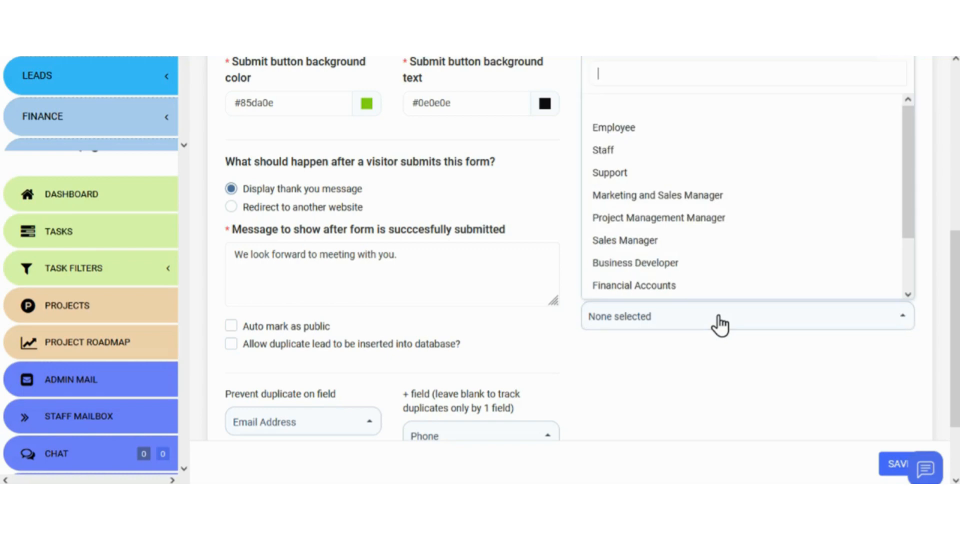
pyautogui.click(698, 244)
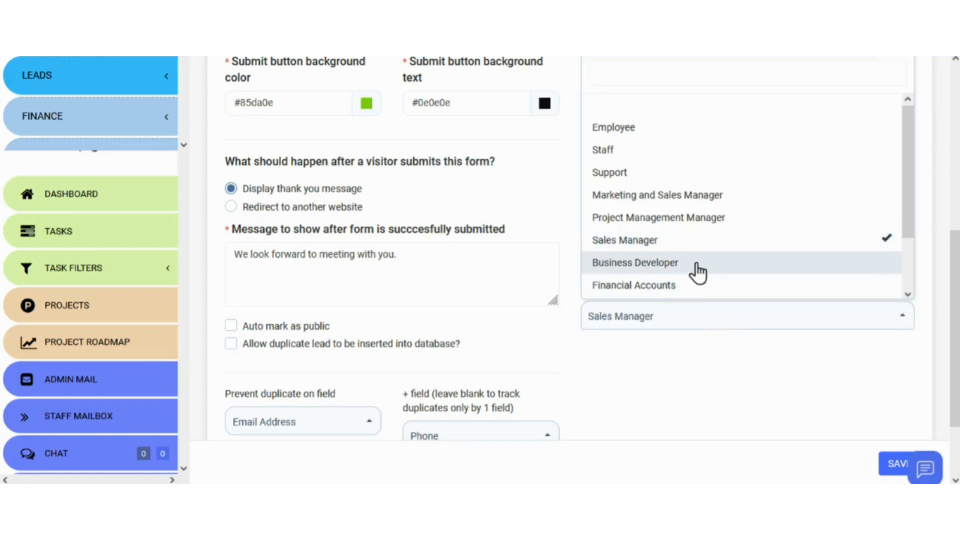
pyautogui.click(697, 263)
pyautogui.click(695, 320)
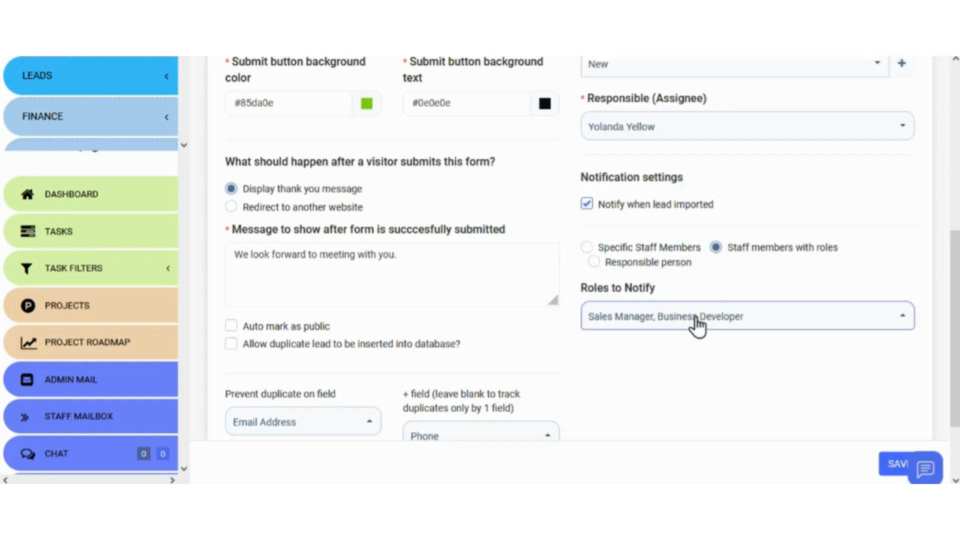
pyautogui.click(594, 261)
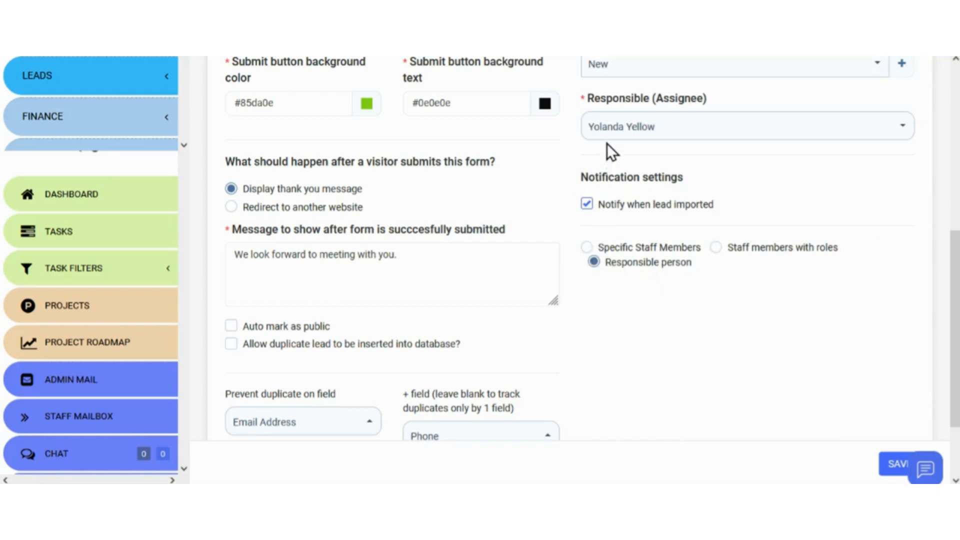
pyautogui.click(895, 474)
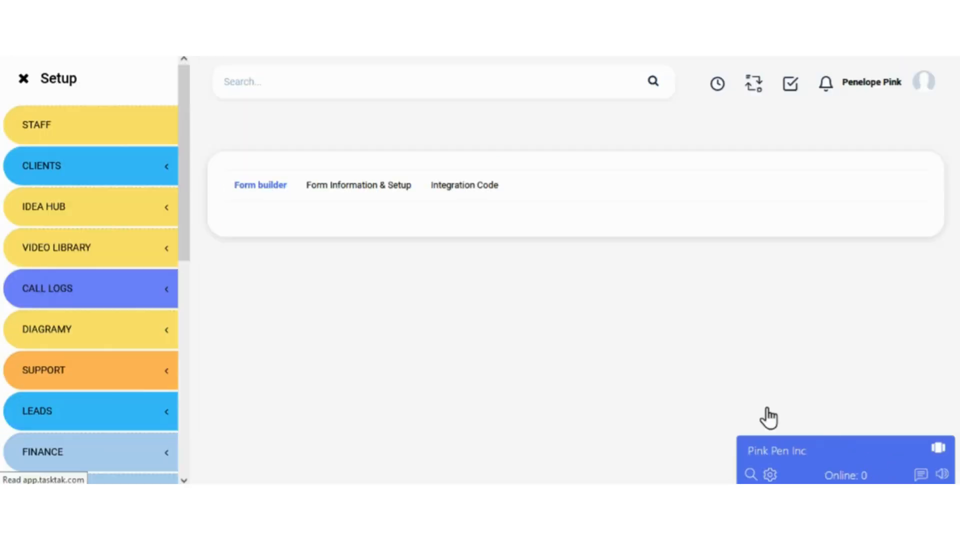
# - Scroll through the saved form's Form Information & Setup to confirm its settings
pyautogui.click(389, 189)
pyautogui.scroll(-1, 567, 222)
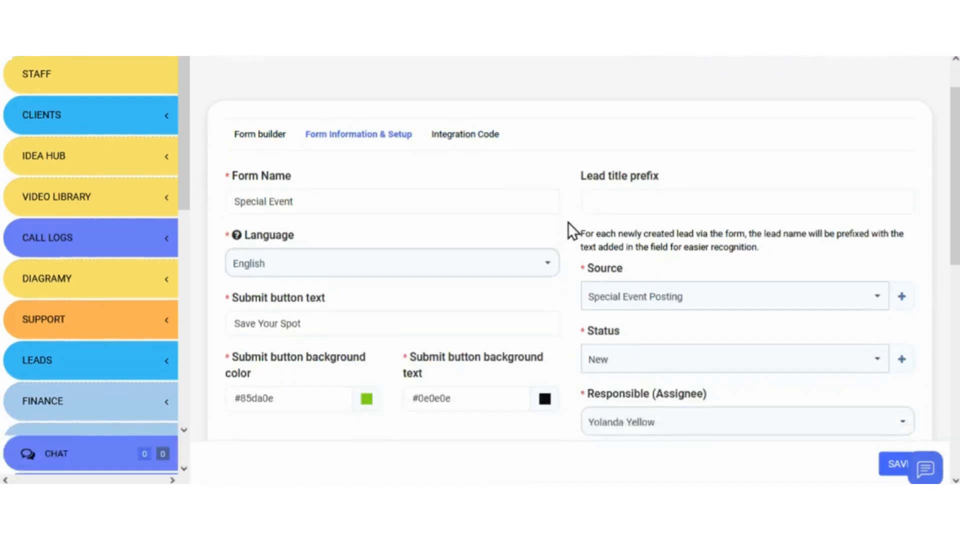
pyautogui.scroll(-5, 568, 221)
pyautogui.scroll(-3, 569, 237)
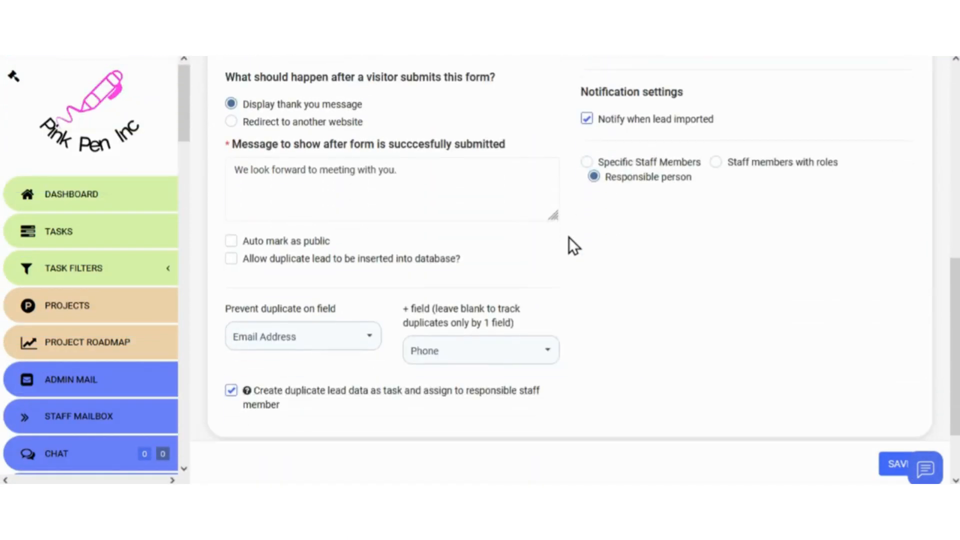
pyautogui.scroll(9, 568, 237)
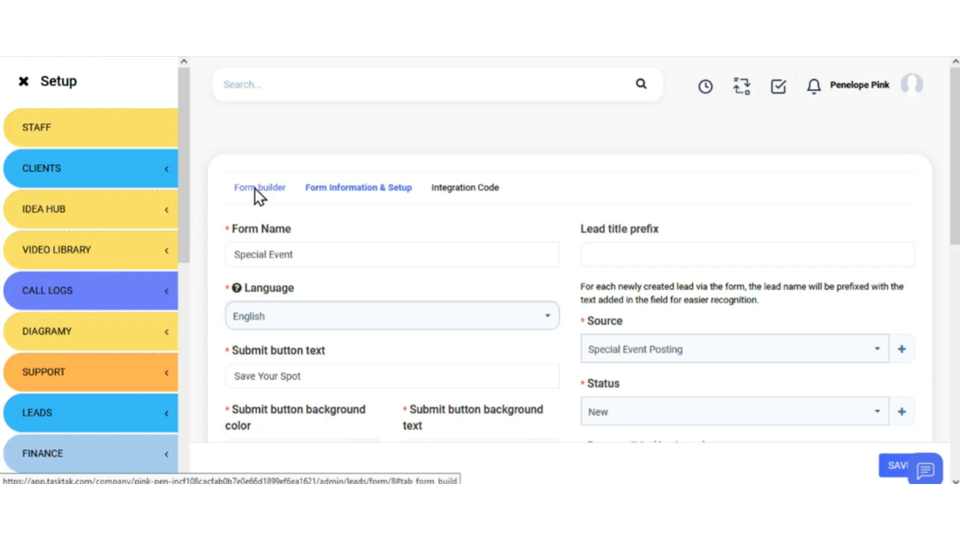
# - Add a Header plus Name, Position, Email Address and Phone fields in the form builder
pyautogui.click(256, 194)
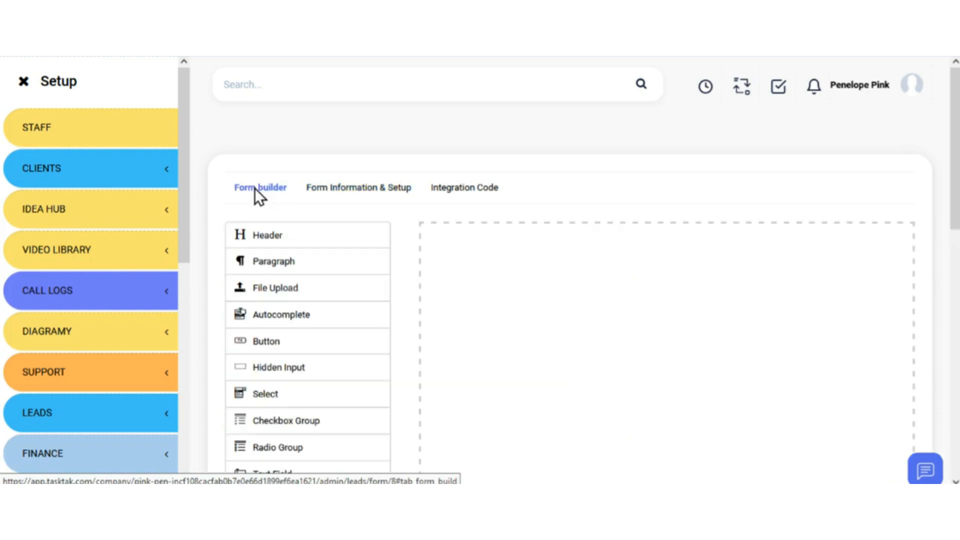
pyautogui.click(276, 239)
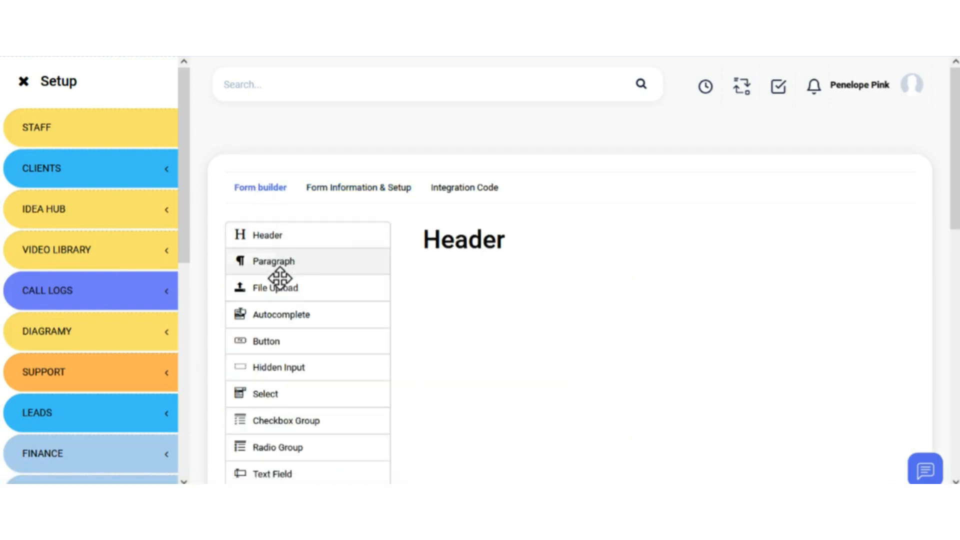
pyautogui.scroll(-2, 283, 310)
pyautogui.scroll(-4, 282, 310)
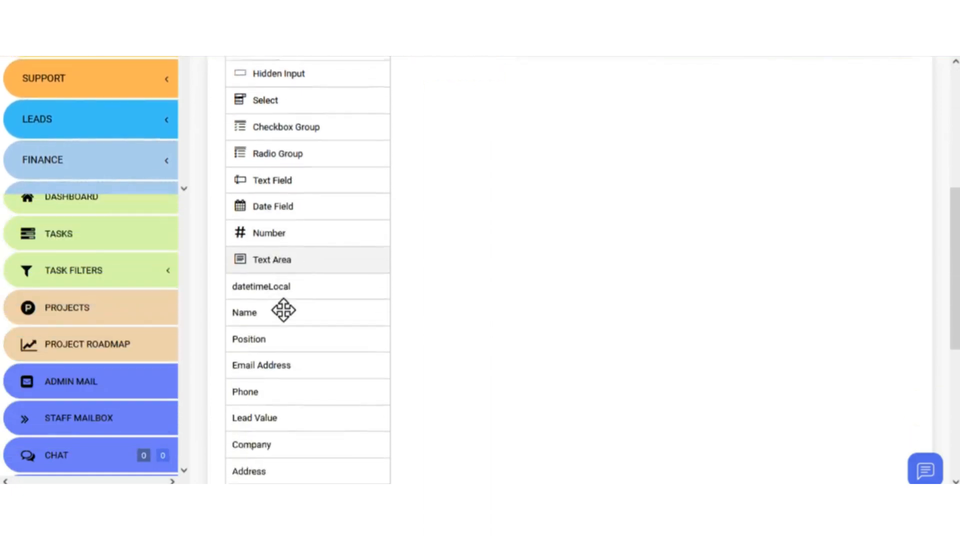
pyautogui.click(283, 274)
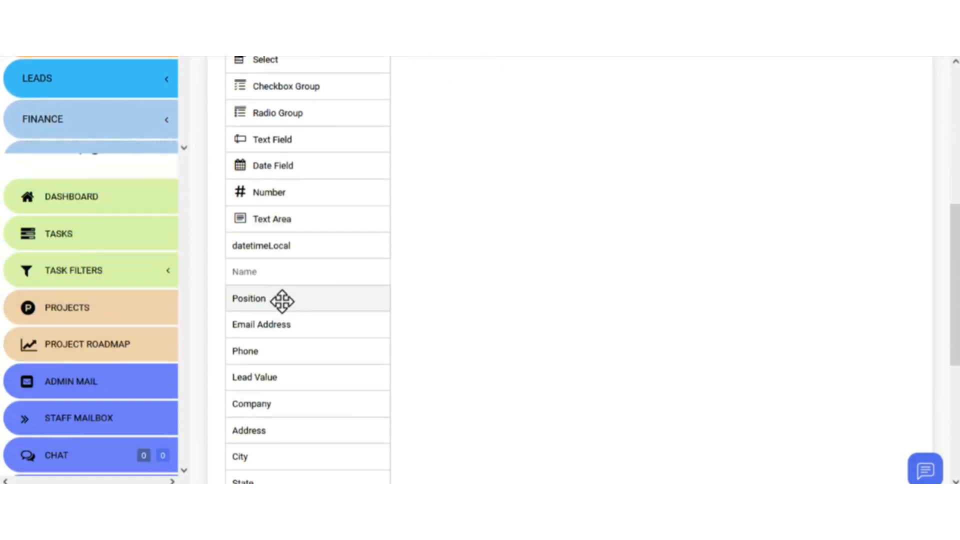
pyautogui.click(281, 300)
pyautogui.click(280, 324)
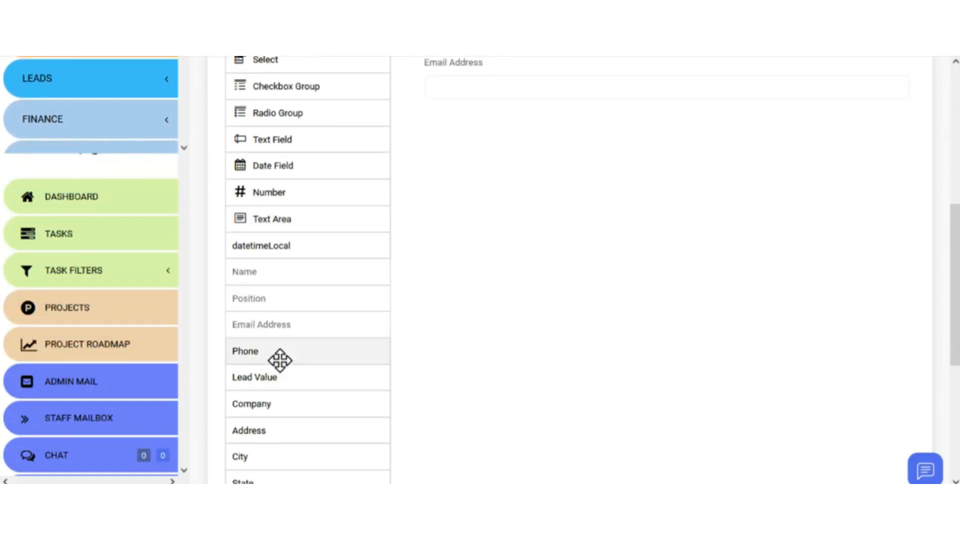
pyautogui.click(279, 360)
# - Add a Checkbox Group and a Date Field, then move Phone above Email Address
pyautogui.scroll(5, 285, 392)
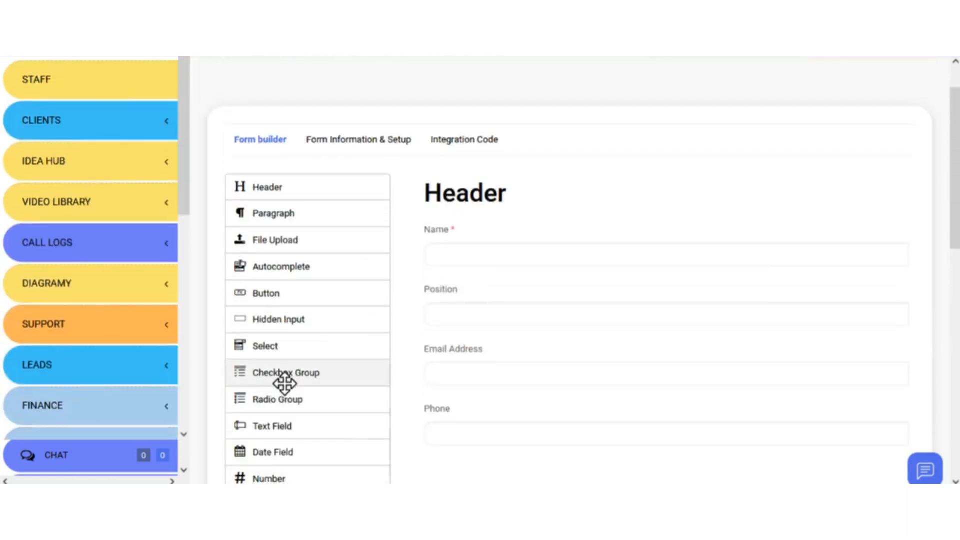
pyautogui.click(284, 382)
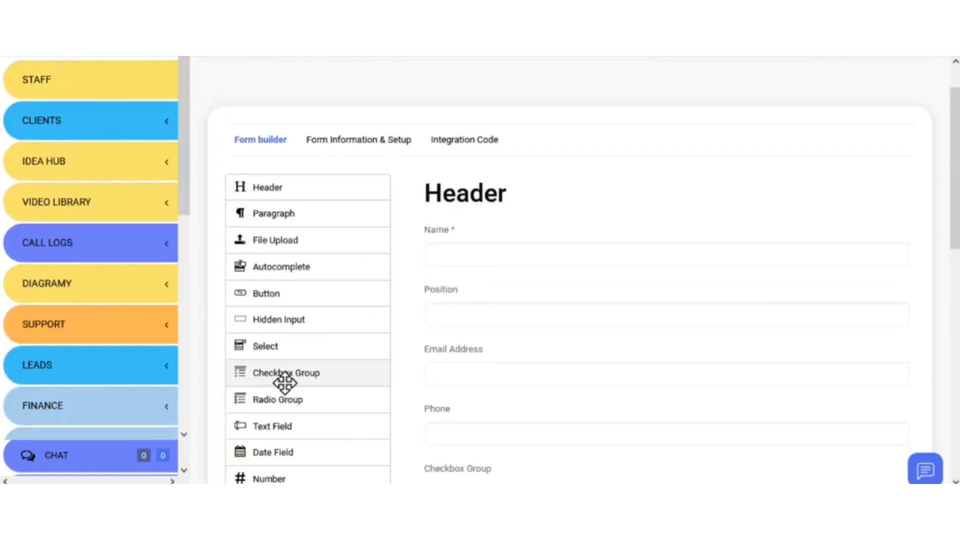
pyautogui.click(294, 459)
pyautogui.scroll(-2, 449, 374)
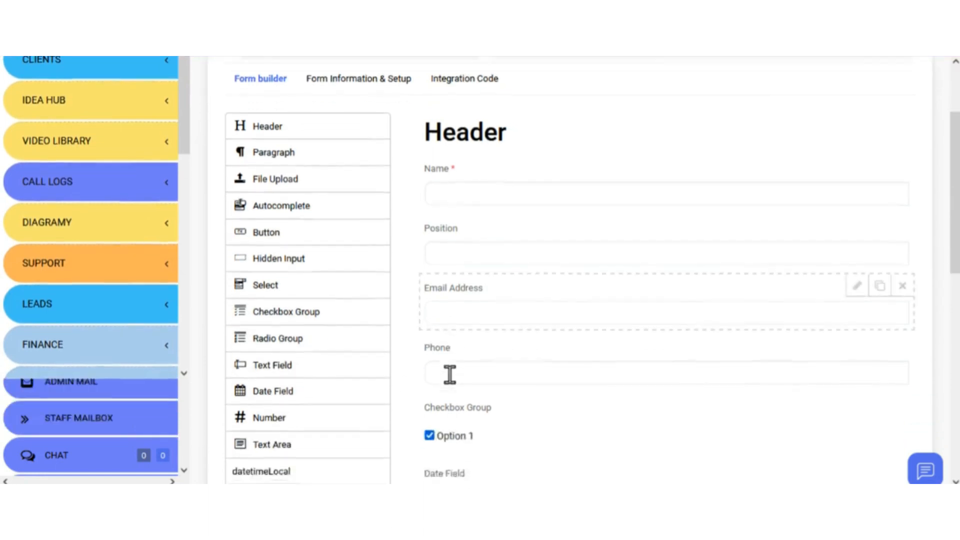
pyautogui.moveTo(437, 265); pyautogui.dragTo(433, 186)
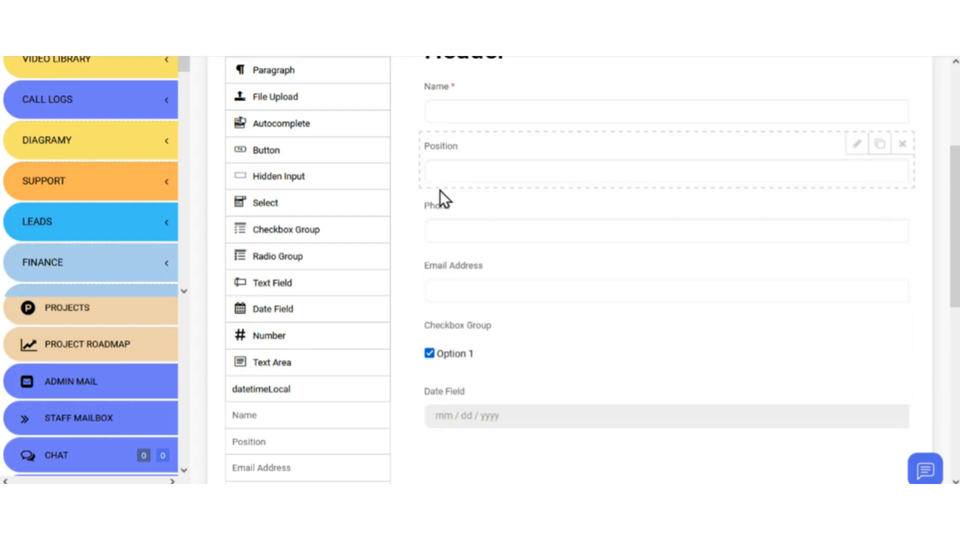
pyautogui.scroll(3, 699, 264)
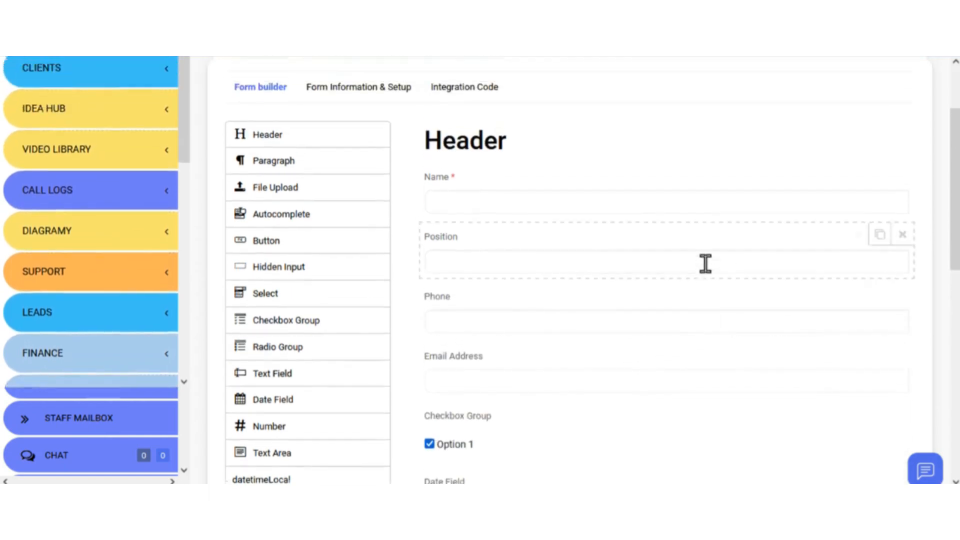
# - Change the header label to 'Special Event', keeping the heading level at h1
pyautogui.click(866, 191)
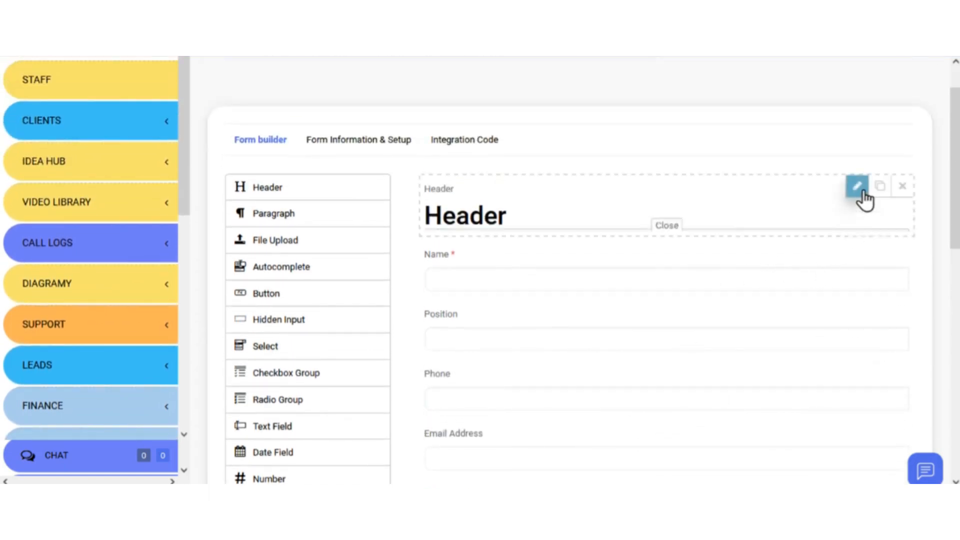
pyautogui.moveTo(596, 220); pyautogui.dragTo(494, 223)
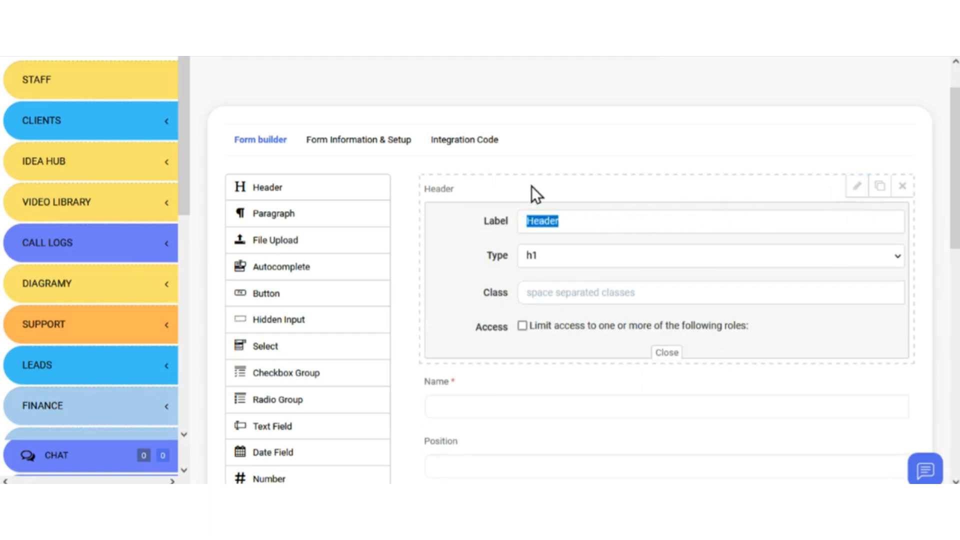
pyautogui.write('Special E')
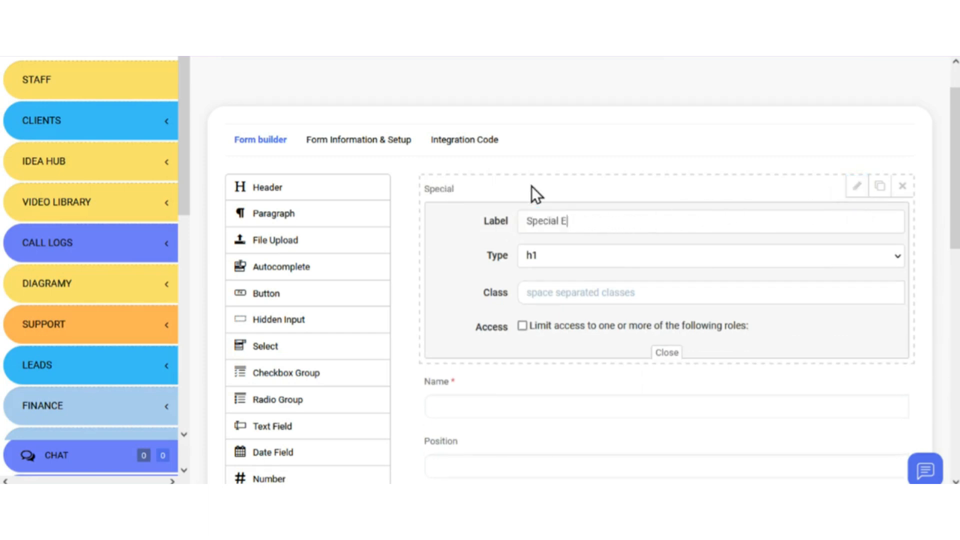
pyautogui.write('vent')
pyautogui.click(565, 257)
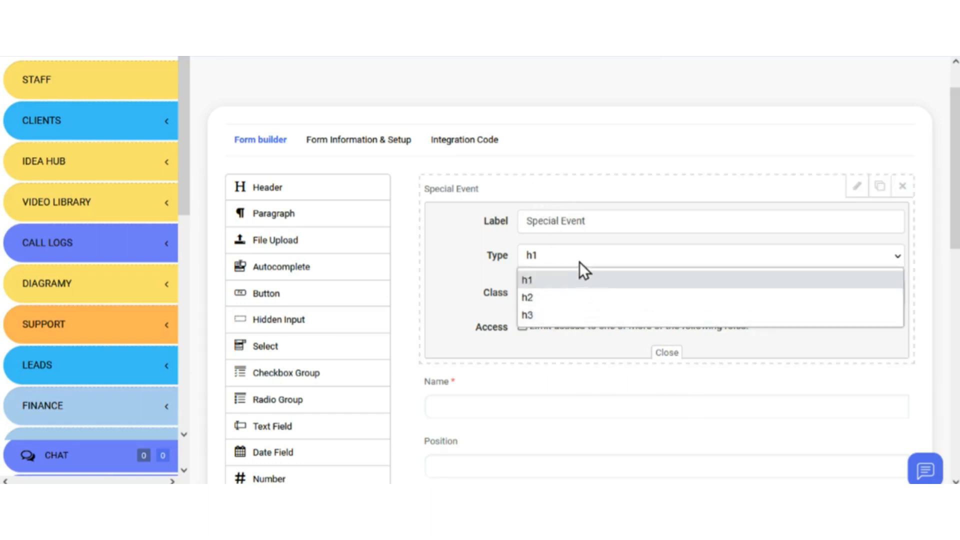
pyautogui.click(580, 260)
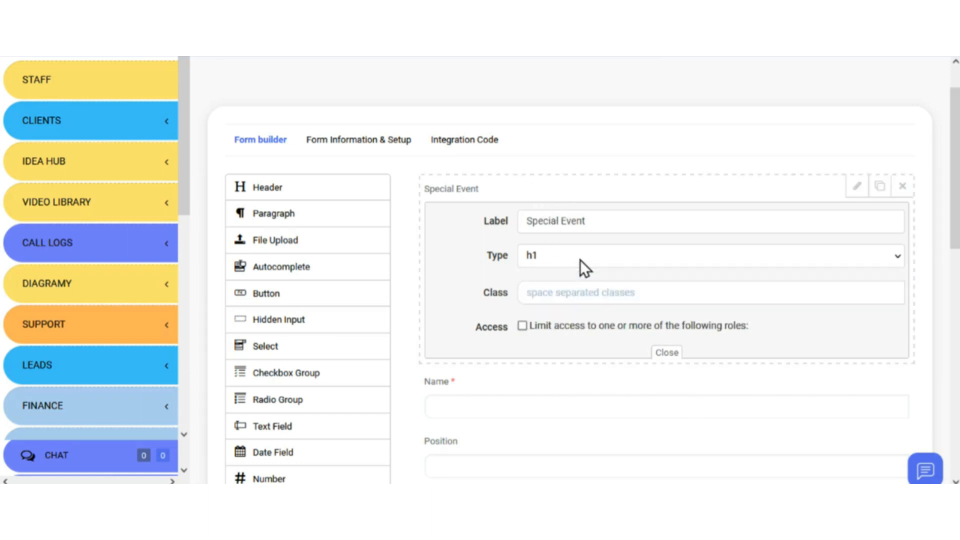
pyautogui.click(863, 191)
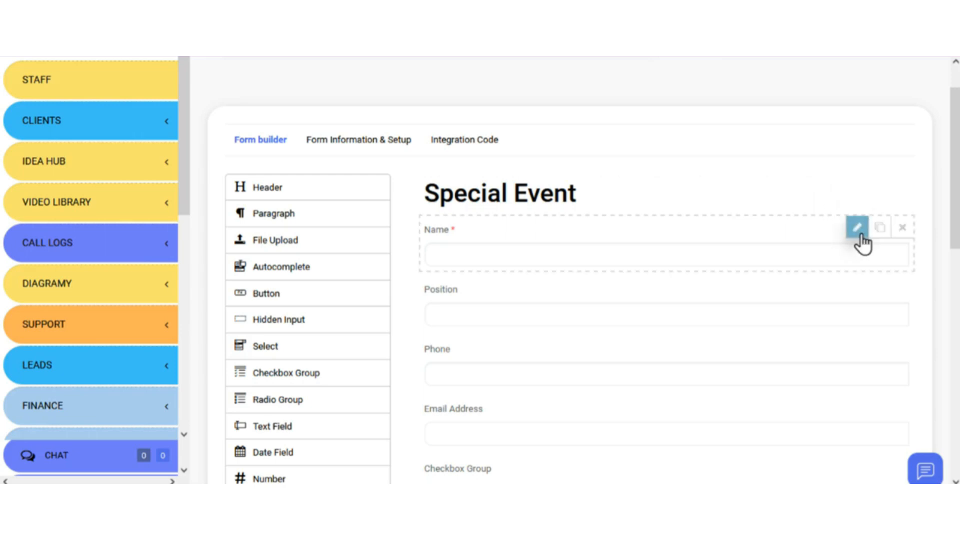
pyautogui.click(857, 287)
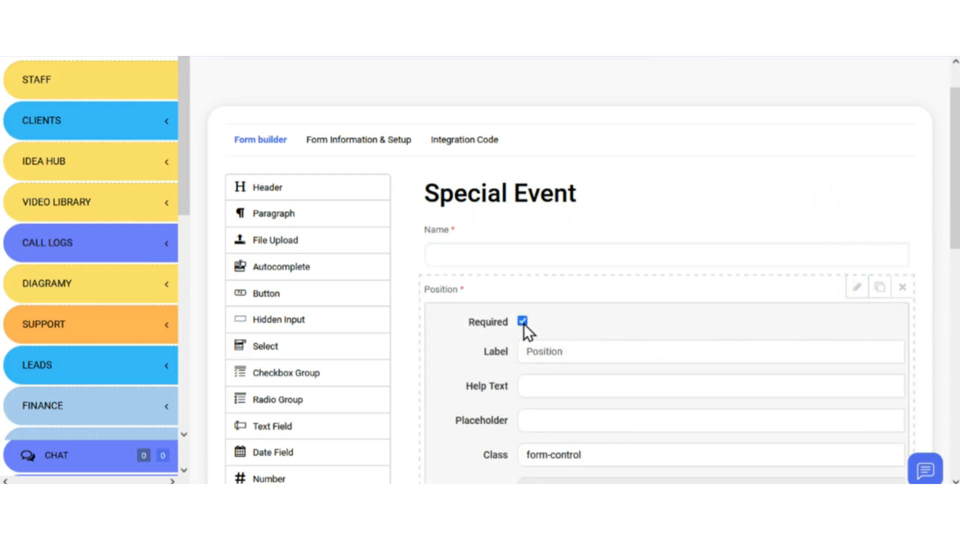
# - Add a second checkbox option and label the first option 'Yes'
pyautogui.click(859, 294)
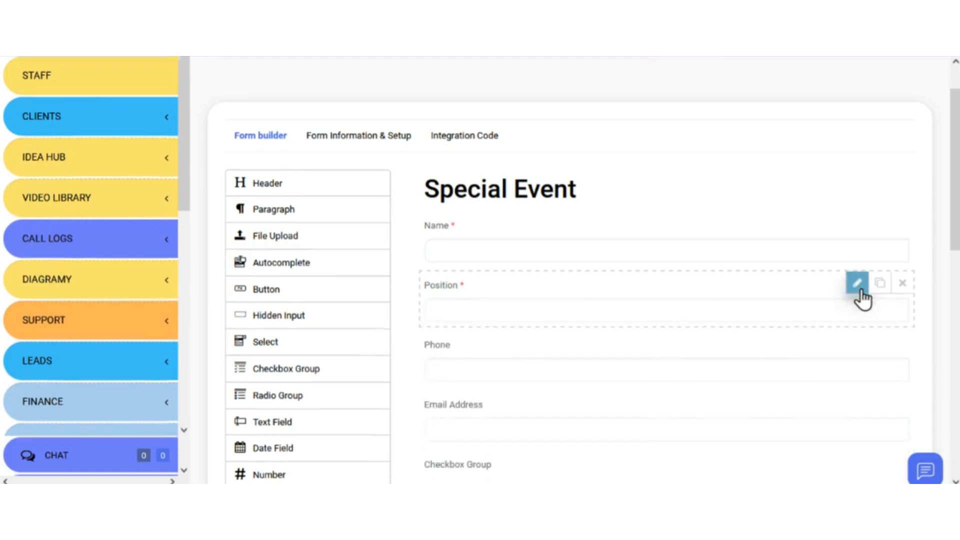
pyautogui.scroll(-2, 861, 299)
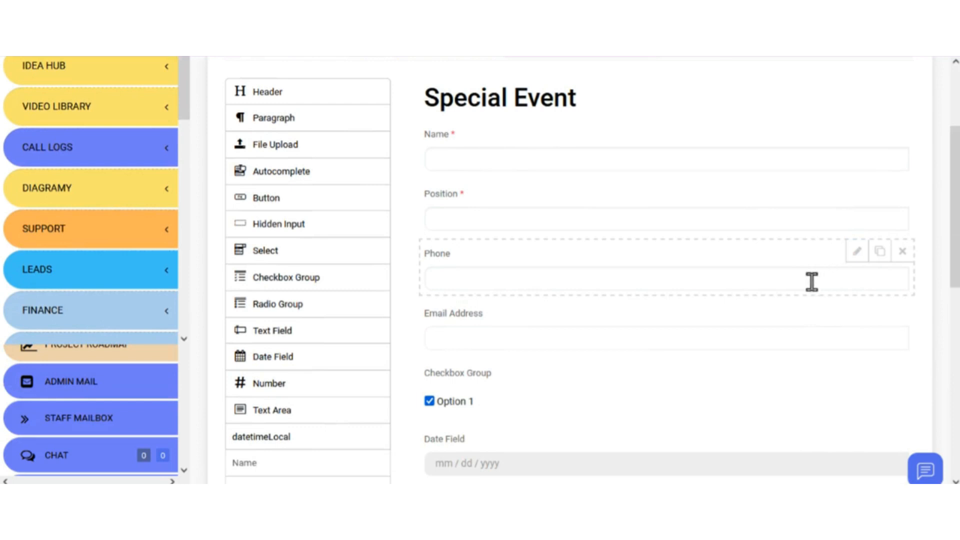
pyautogui.scroll(-2, 812, 281)
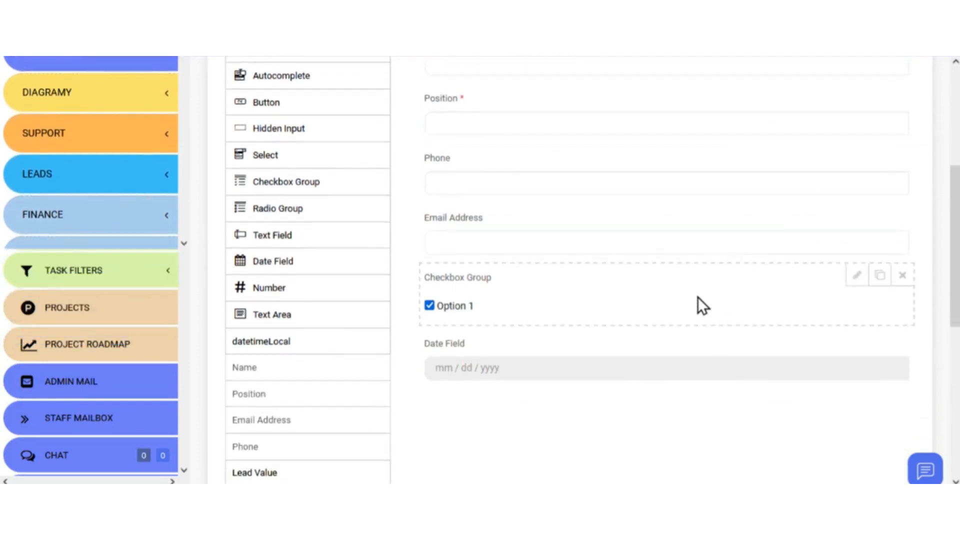
pyautogui.click(855, 274)
pyautogui.scroll(-5, 647, 327)
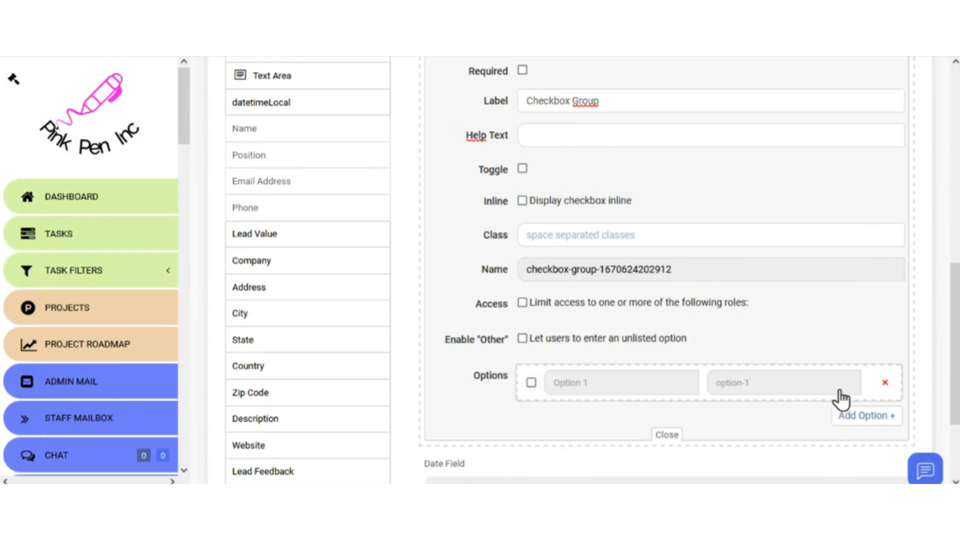
pyautogui.click(862, 419)
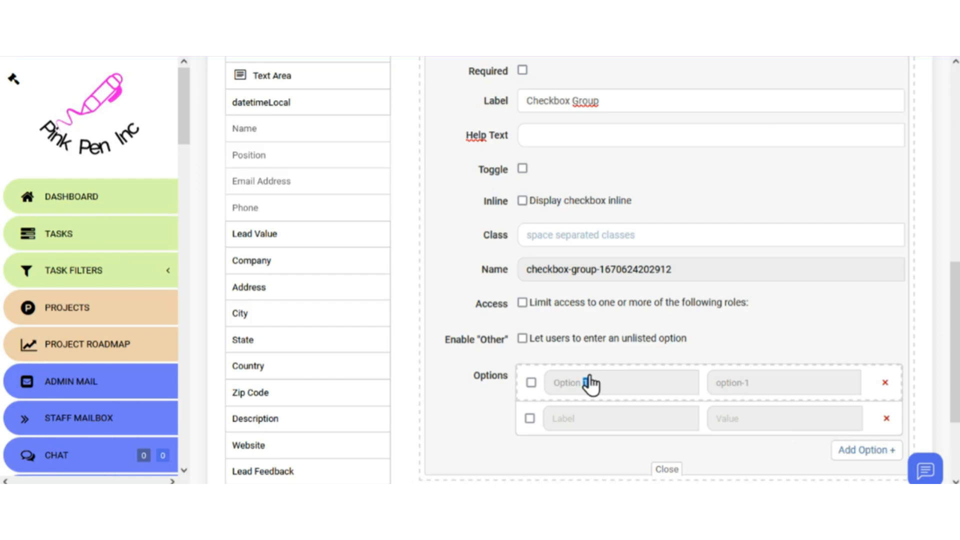
pyautogui.moveTo(589, 384); pyautogui.dragTo(539, 391)
pyautogui.write('Yes')
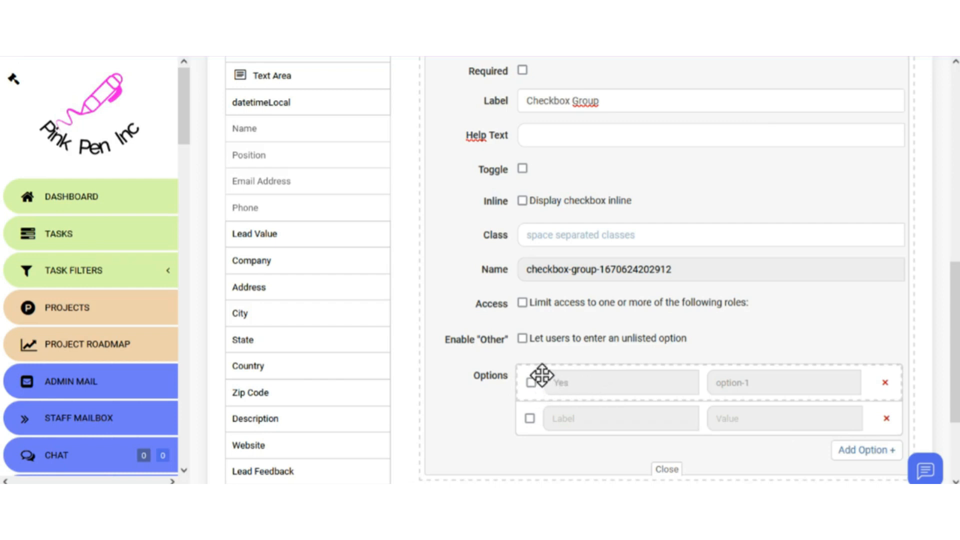
pyautogui.click(569, 419)
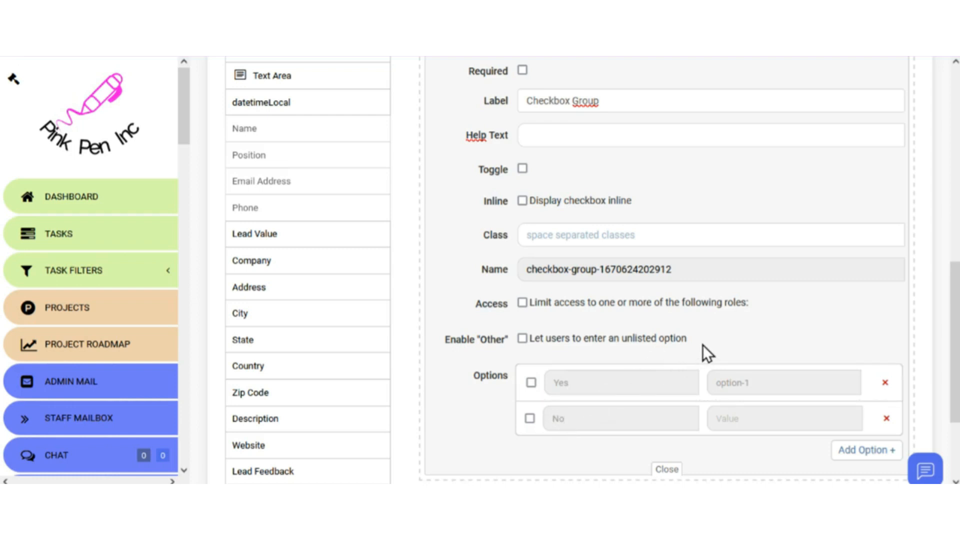
# - Allow an 'Other' entry, limit the checkbox group to Administrator, and save the form
pyautogui.click(522, 338)
pyautogui.click(521, 302)
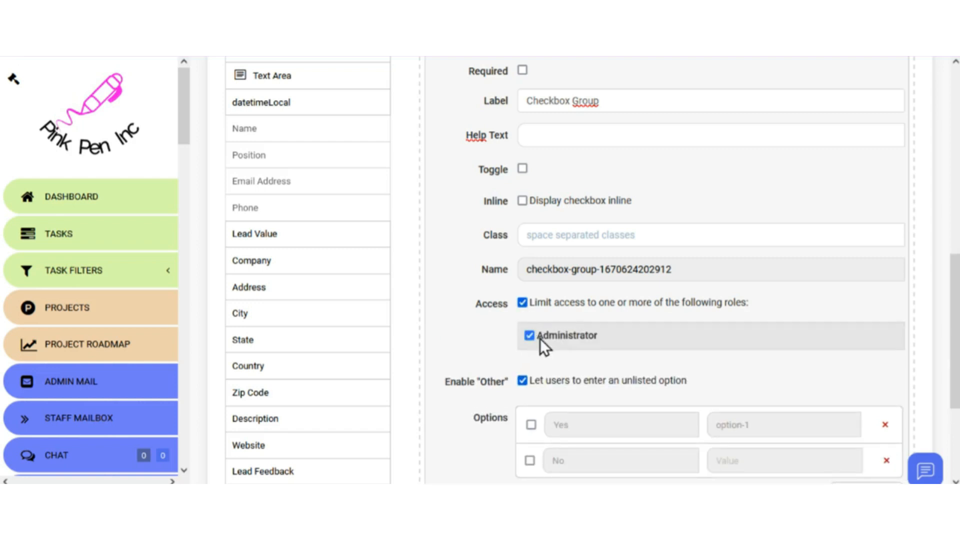
pyautogui.scroll(-3, 575, 339)
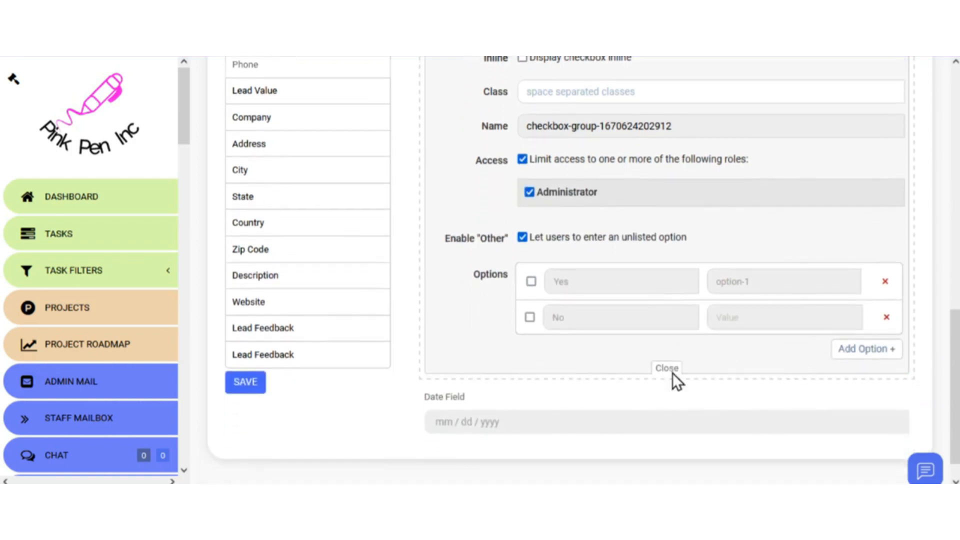
pyautogui.click(673, 372)
pyautogui.click(247, 407)
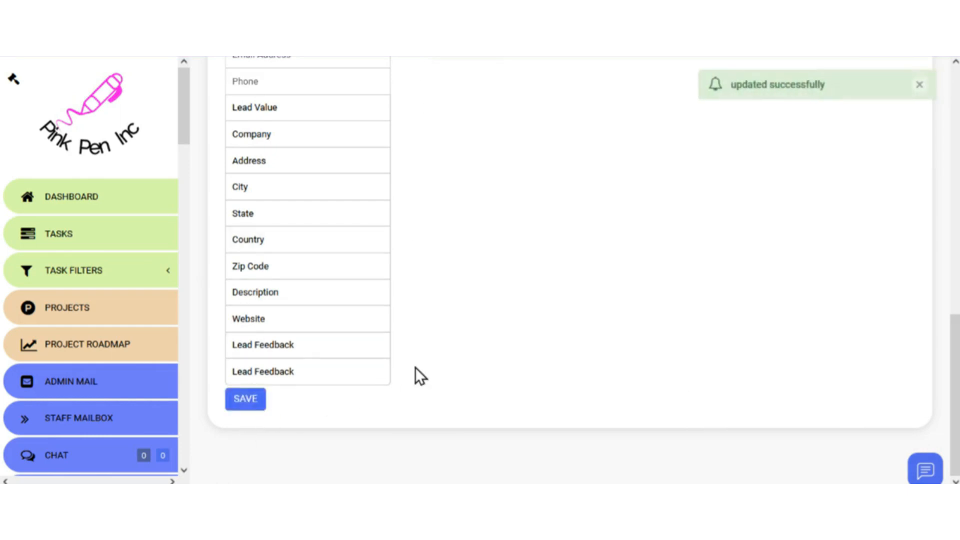
pyautogui.scroll(5, 415, 367)
pyautogui.scroll(1, 430, 361)
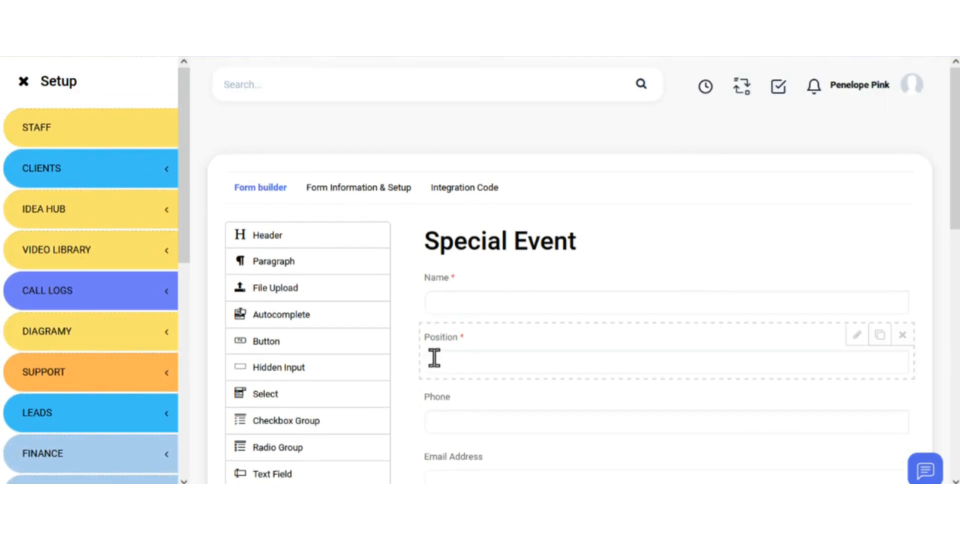
# - Show the Special Event form's iframe embed code, then open the form through its first direct share link
pyautogui.click(443, 199)
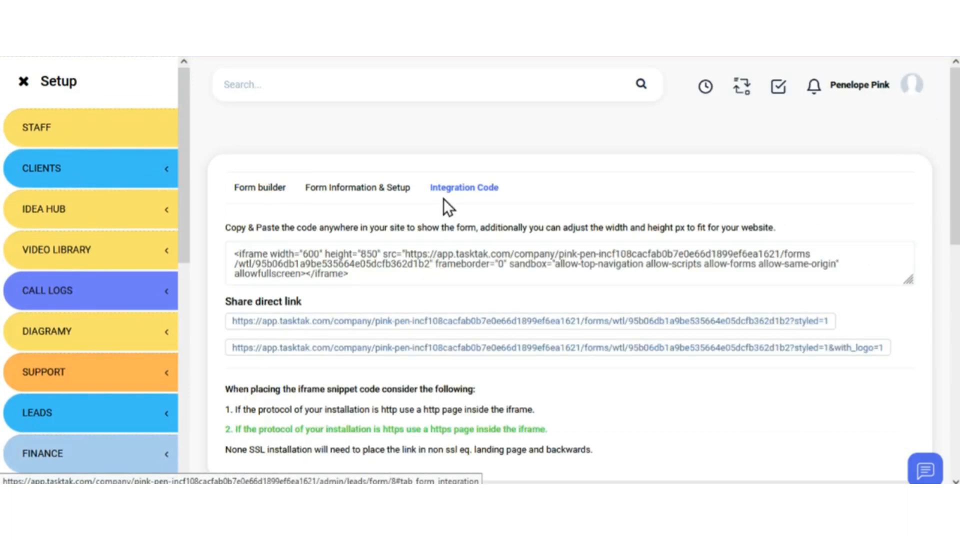
pyautogui.moveTo(443, 278); pyautogui.dragTo(224, 251)
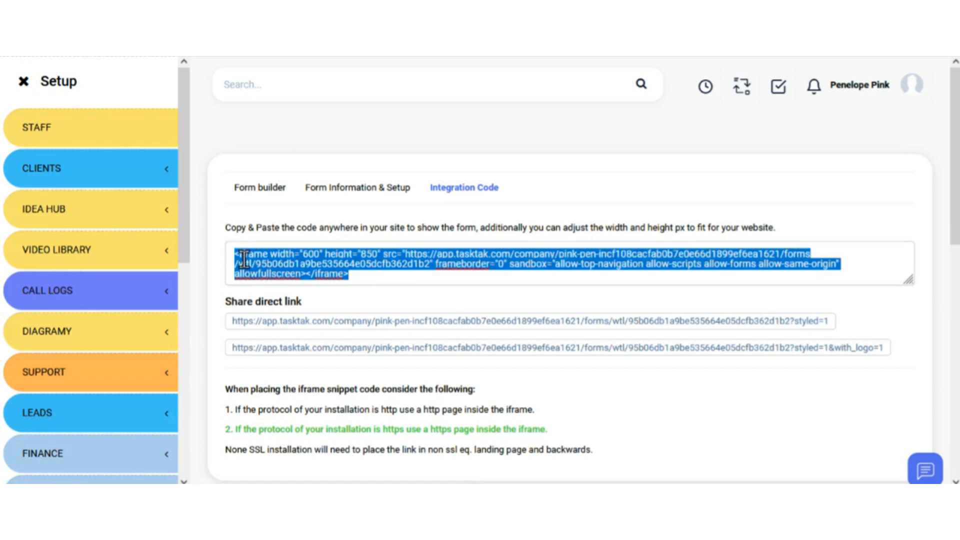
pyautogui.click(419, 294)
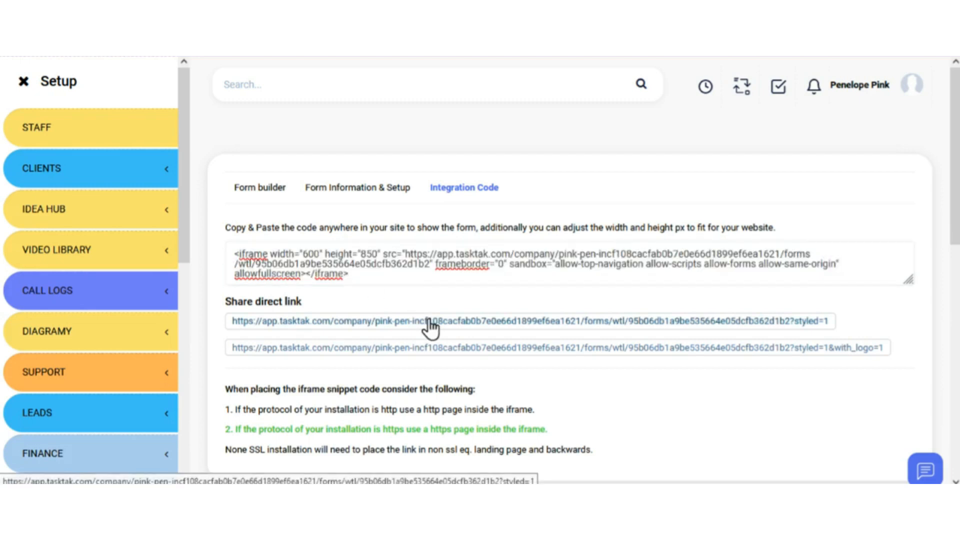
pyautogui.click(429, 321)
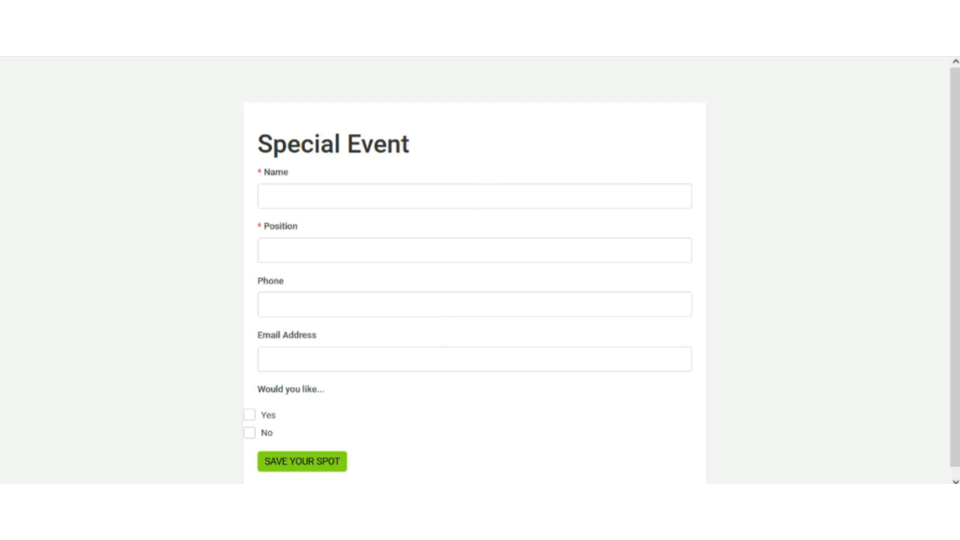
# - Return to the Integration Code page and open the logo version of the form via the second share link
pyautogui.hotkey('ctrl', 'w')
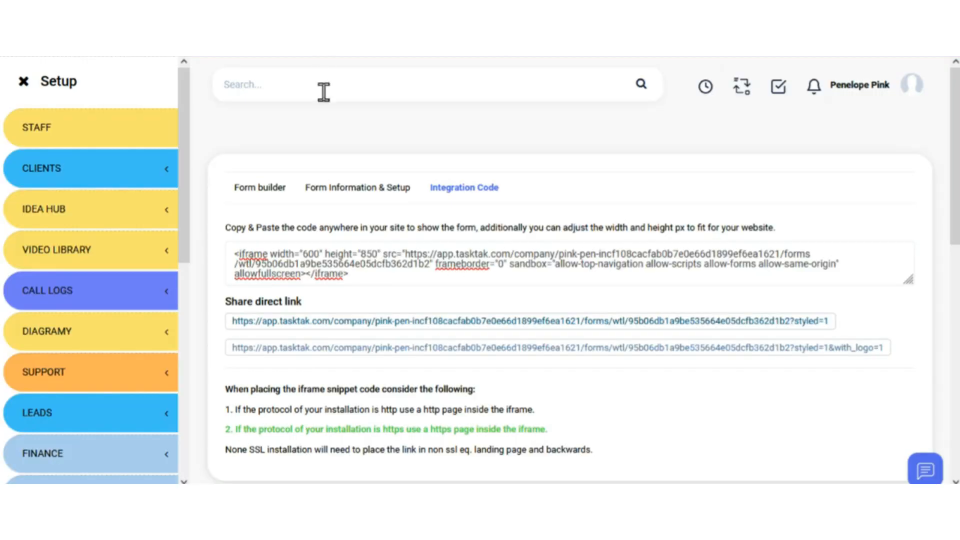
pyautogui.click(434, 347)
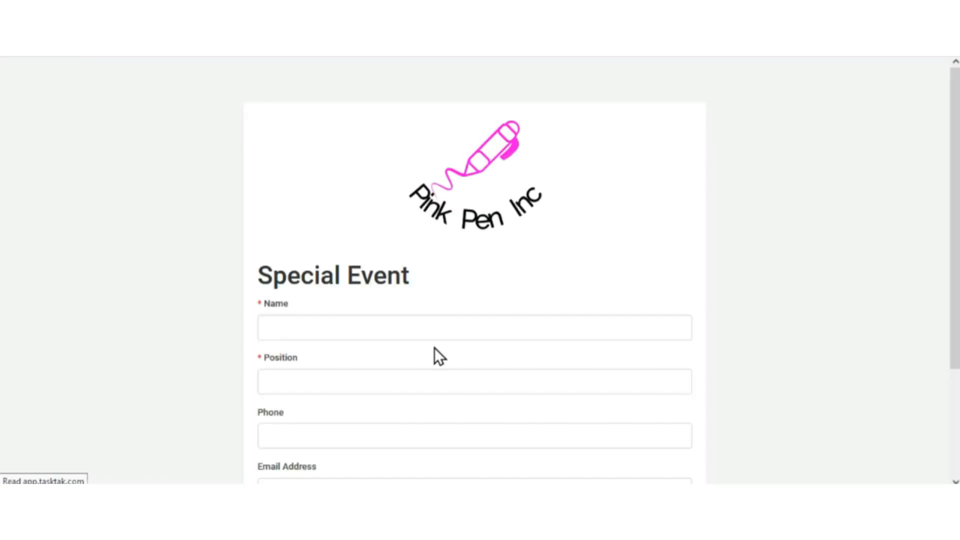
pyautogui.scroll(-3, 433, 350)
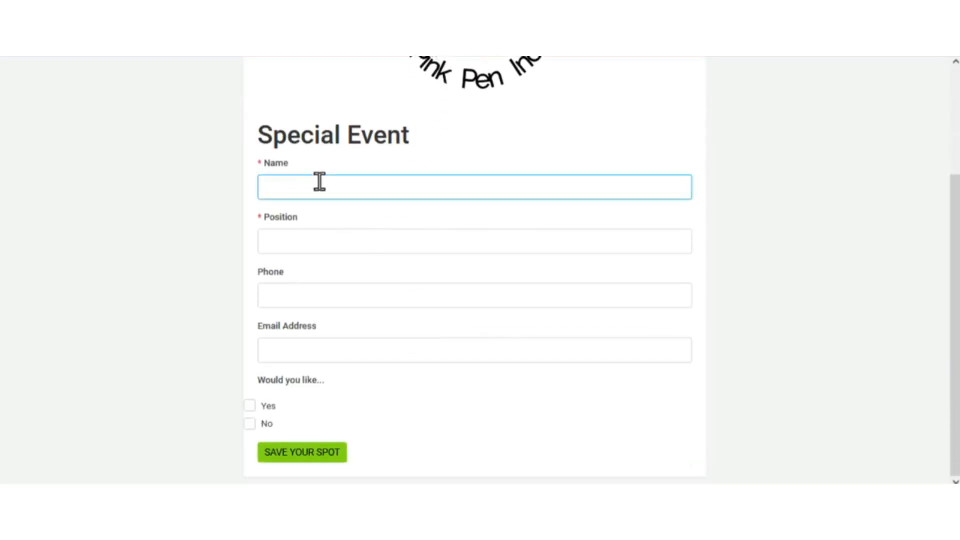
# - Fill in the contact's name, position CEO, phone number and e-mail, tick Yes, and submit the form
pyautogui.click(325, 235)
pyautogui.write('CEO')
pyautogui.click(329, 295)
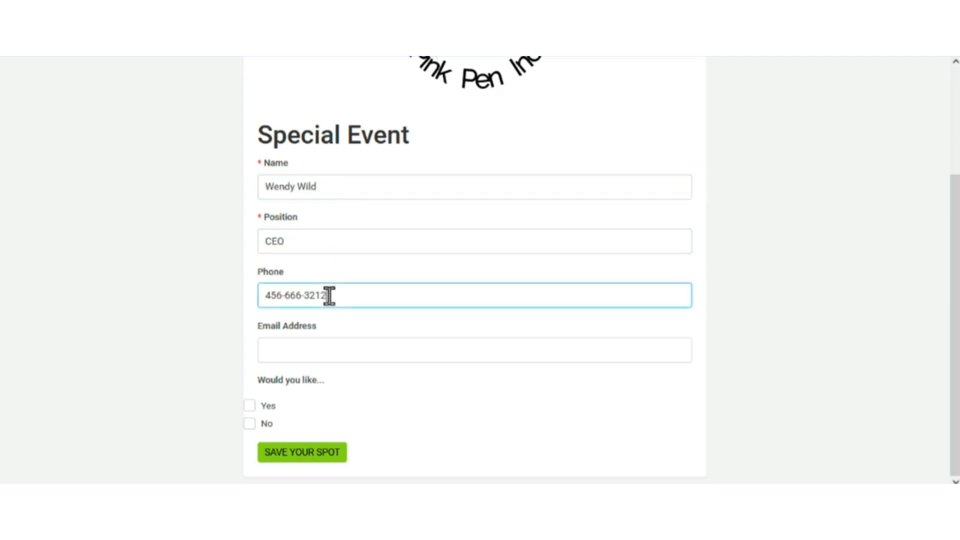
pyautogui.click(308, 349)
pyautogui.click(313, 392)
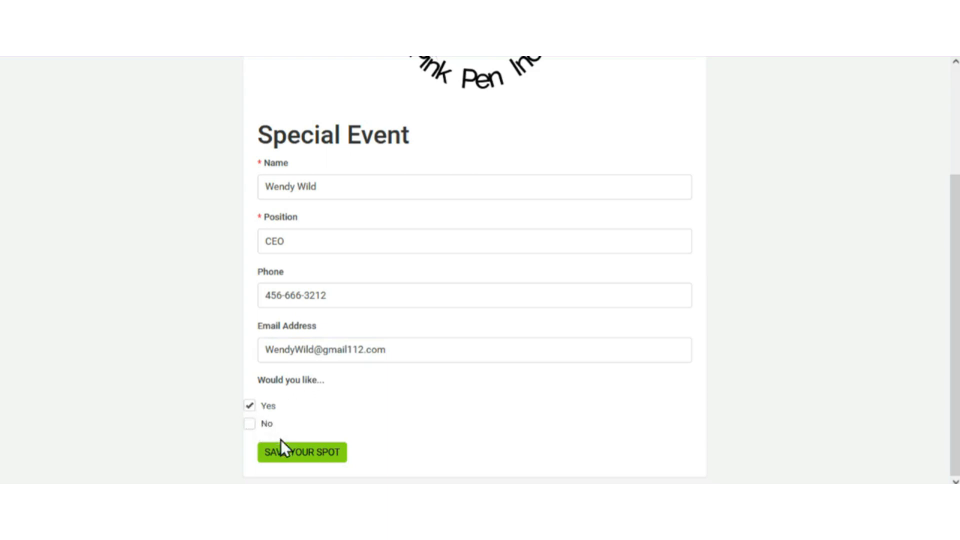
pyautogui.click(300, 453)
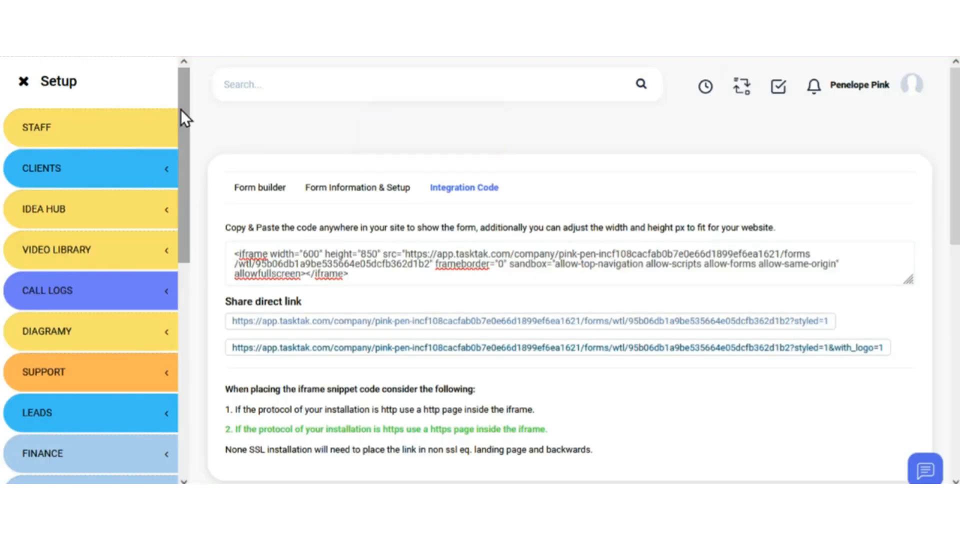
# - Review the Web to Lead forms list under the Leads settings section
pyautogui.moveTo(181, 112); pyautogui.dragTo(184, 205)
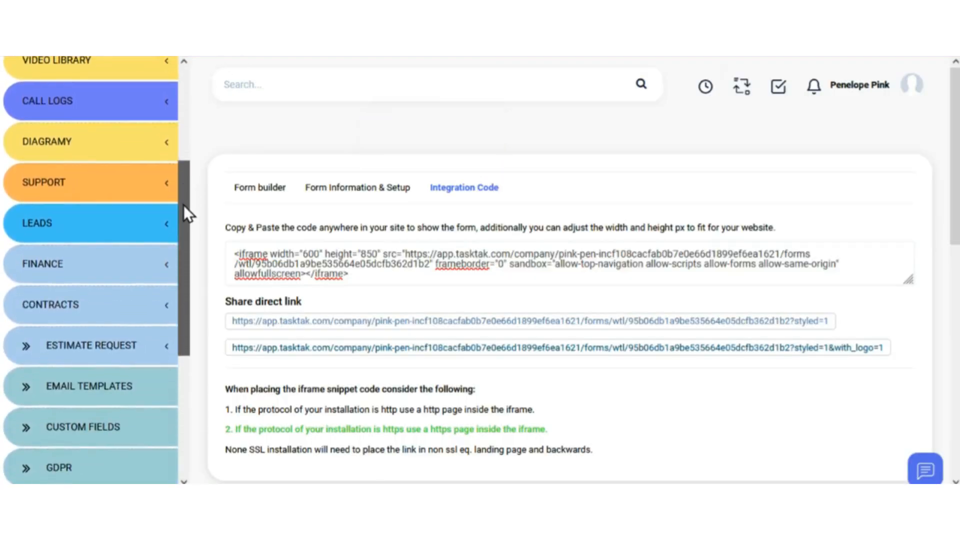
pyautogui.click(161, 226)
pyautogui.scroll(-1, 100, 298)
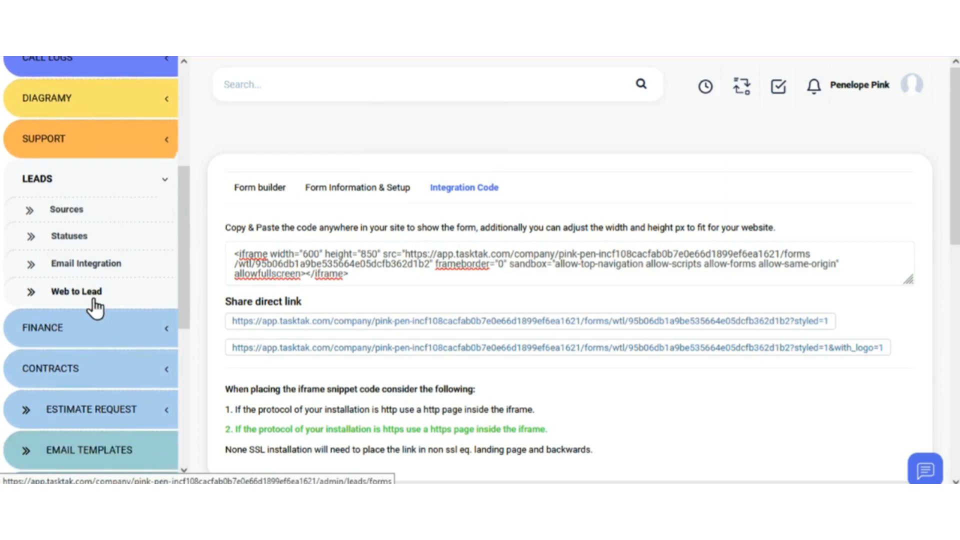
pyautogui.click(94, 300)
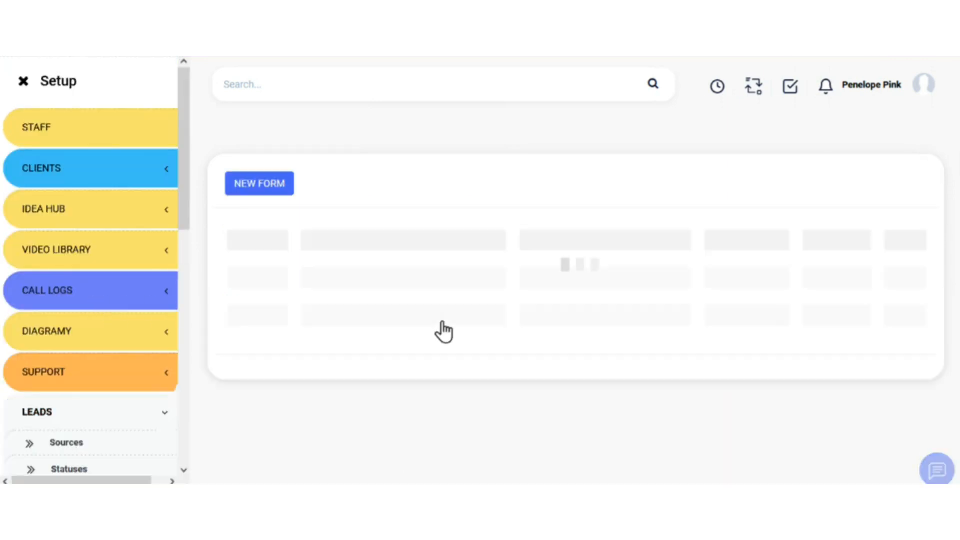
pyautogui.scroll(-5, 443, 322)
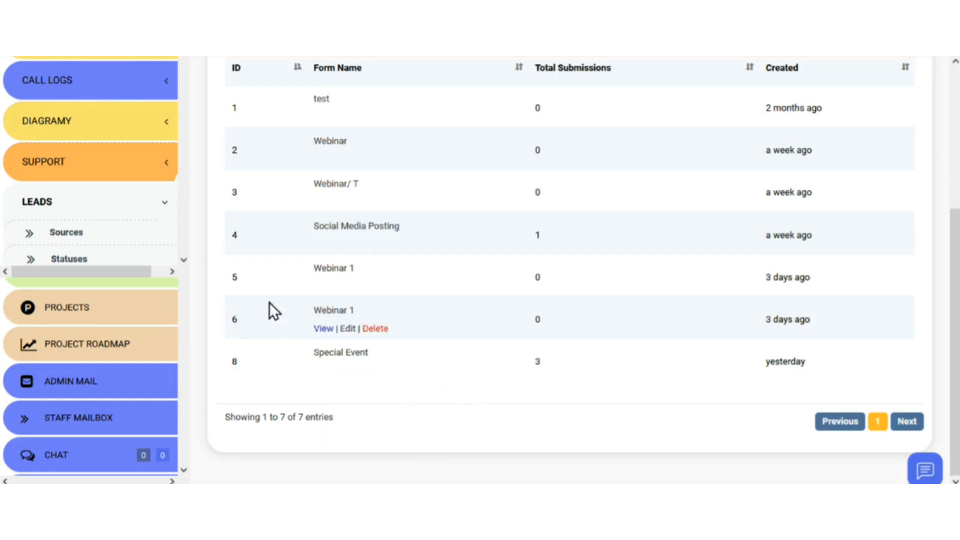
pyautogui.scroll(1, 235, 275)
pyautogui.scroll(4, 235, 275)
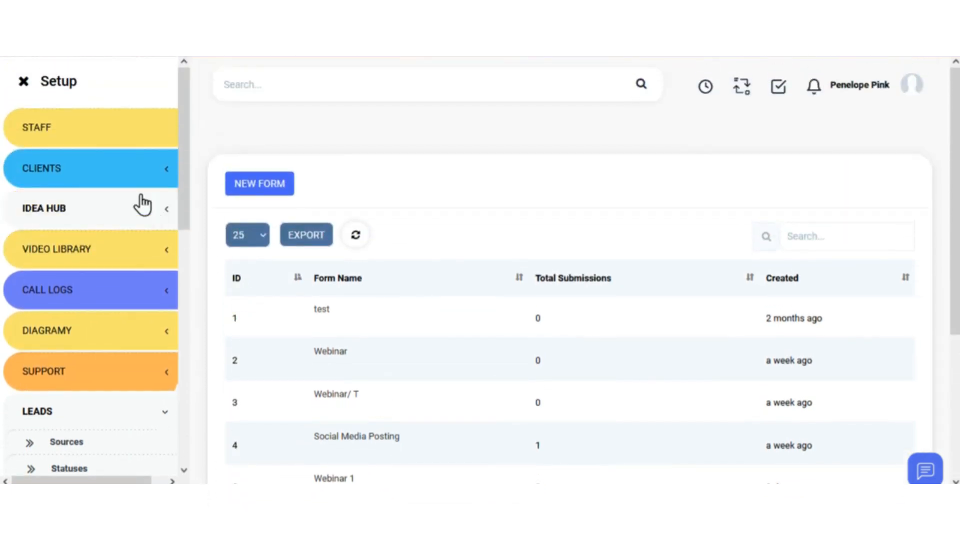
# - Go back to the main menu and open the Leads list showing the new Special Event Posting lead
pyautogui.click(23, 81)
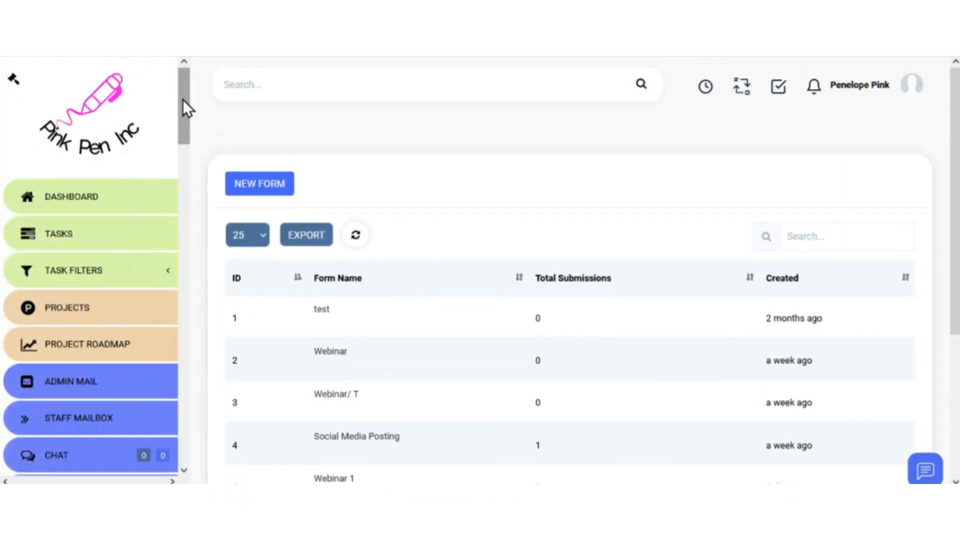
pyautogui.moveTo(183, 106); pyautogui.dragTo(184, 187)
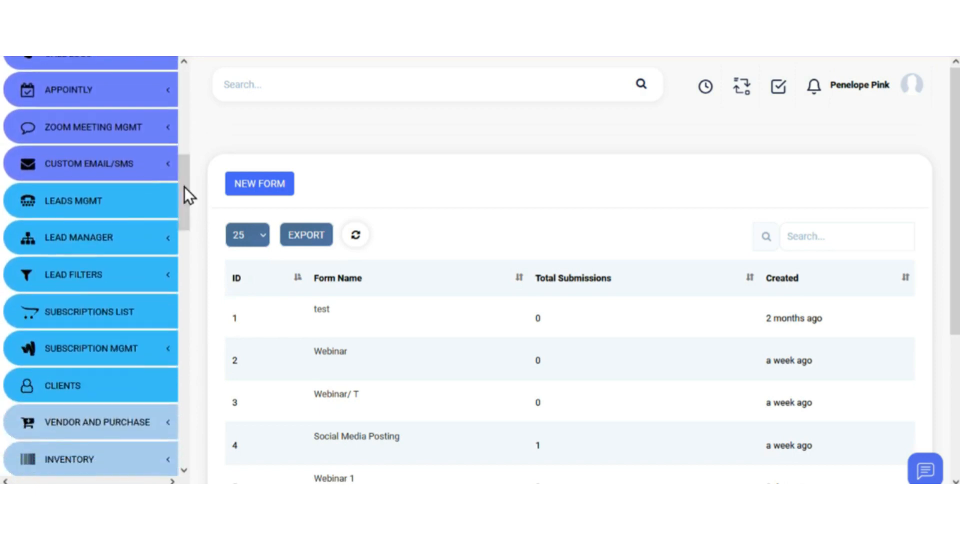
pyautogui.click(117, 197)
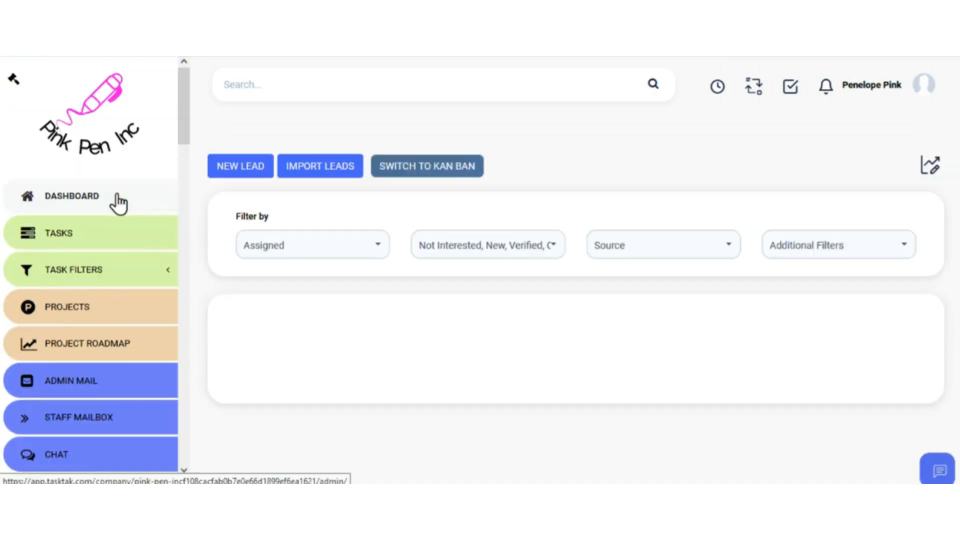
pyautogui.scroll(-3, 313, 199)
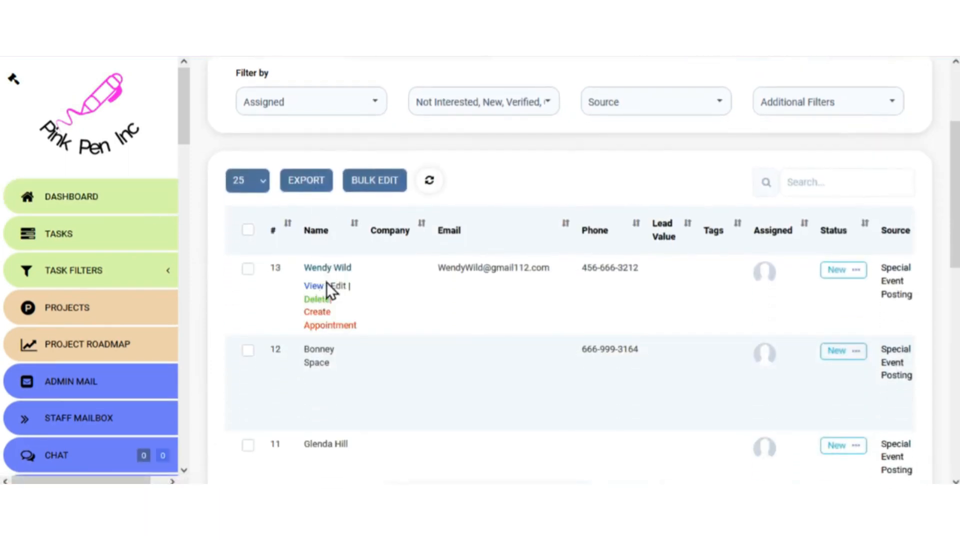